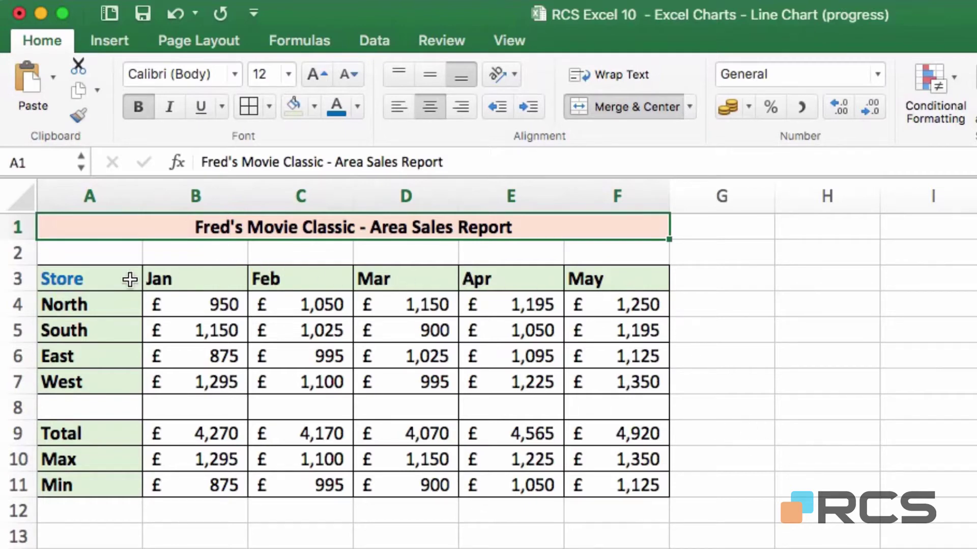
Select A3:F4, the month headings and North's sales, and open the Line chart gallery
click(72, 279)
drag(71, 279, 612, 316)
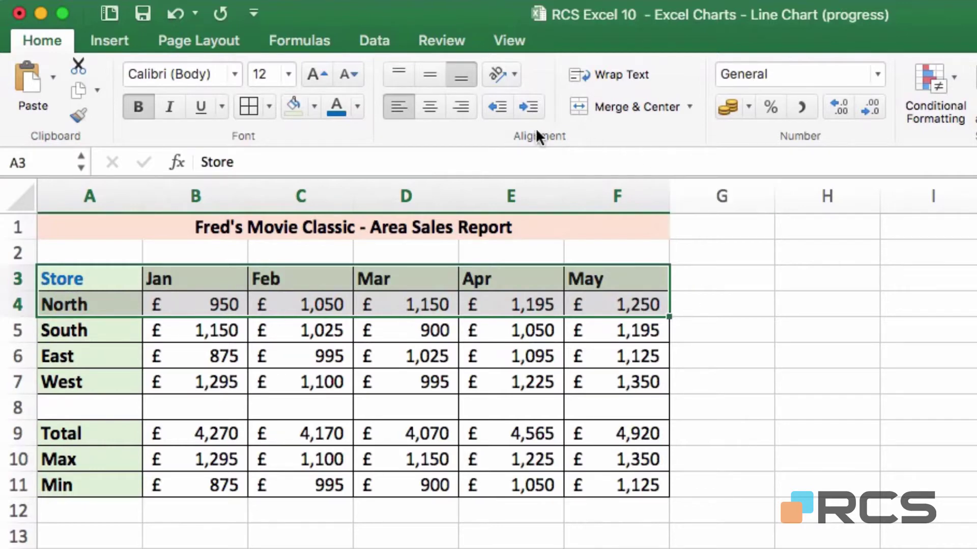
click(112, 39)
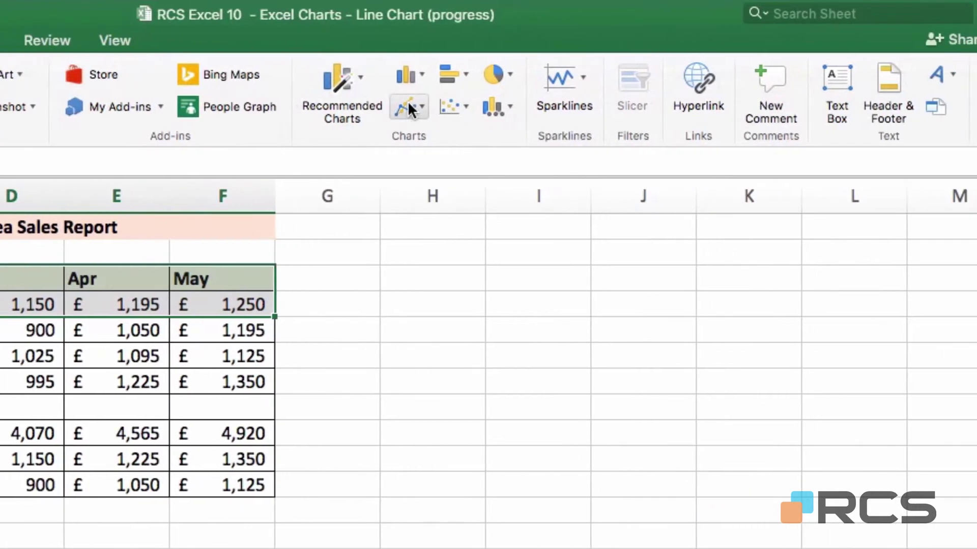
click(573, 102)
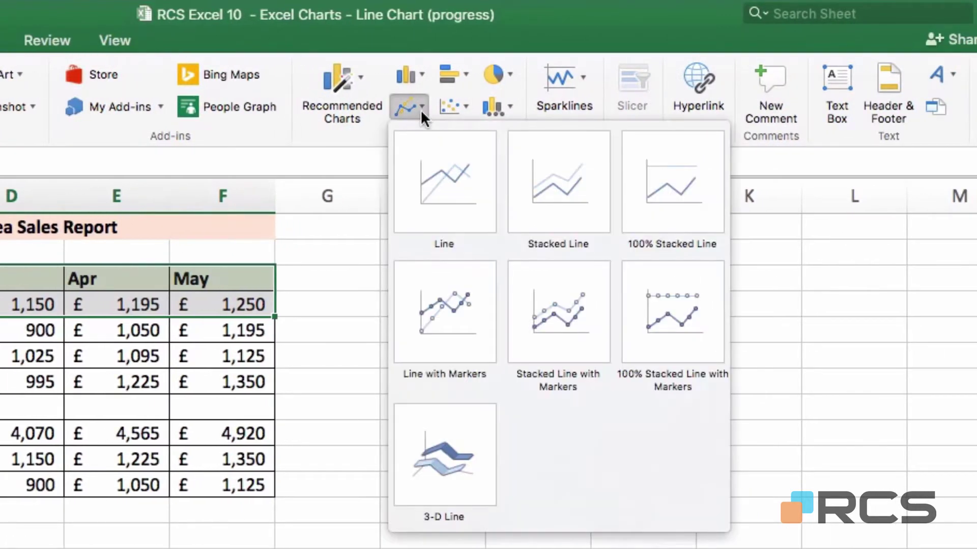
Insert a Line with Markers chart of North's Jan–May sales and move it beside the table
click(455, 290)
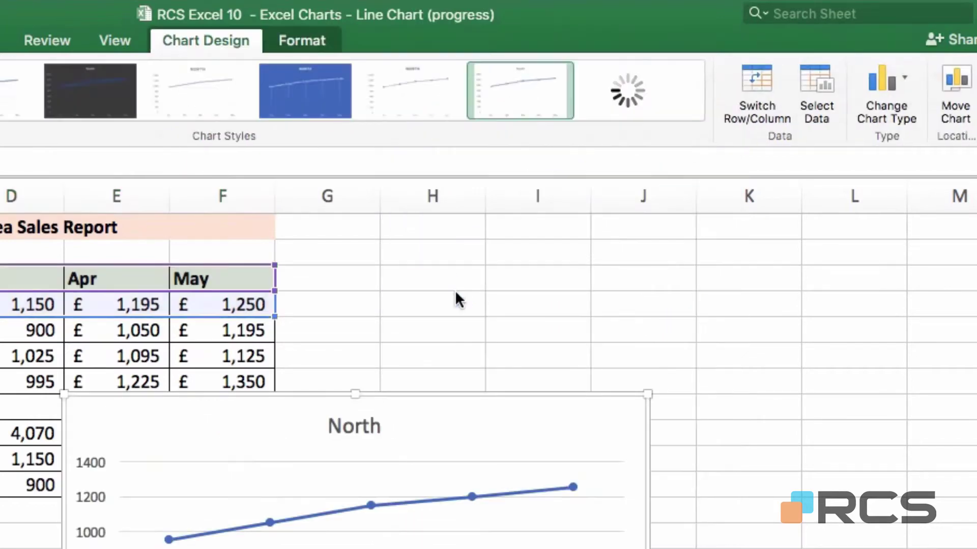
drag(414, 395, 631, 209)
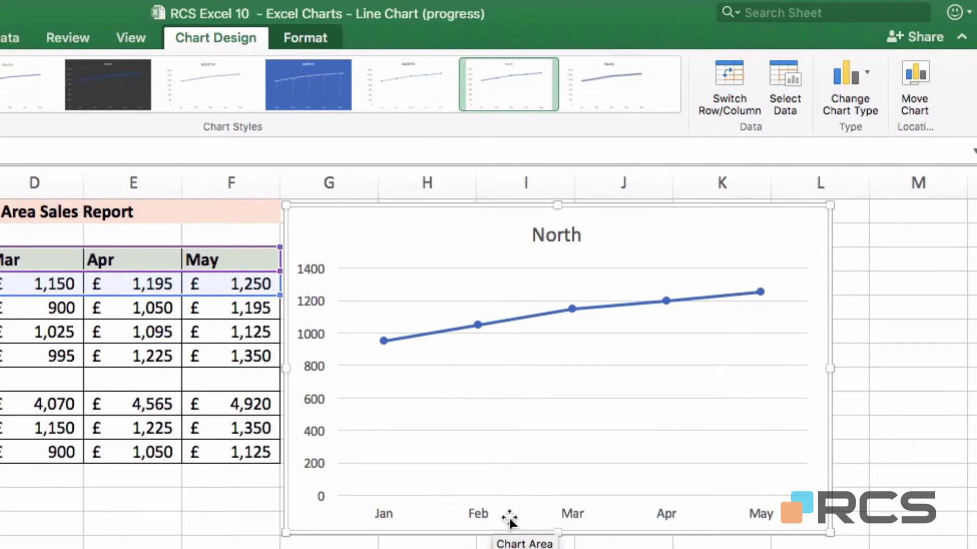
Bold the Jan–May month labels and the vertical value axis labels on the North chart
click(569, 515)
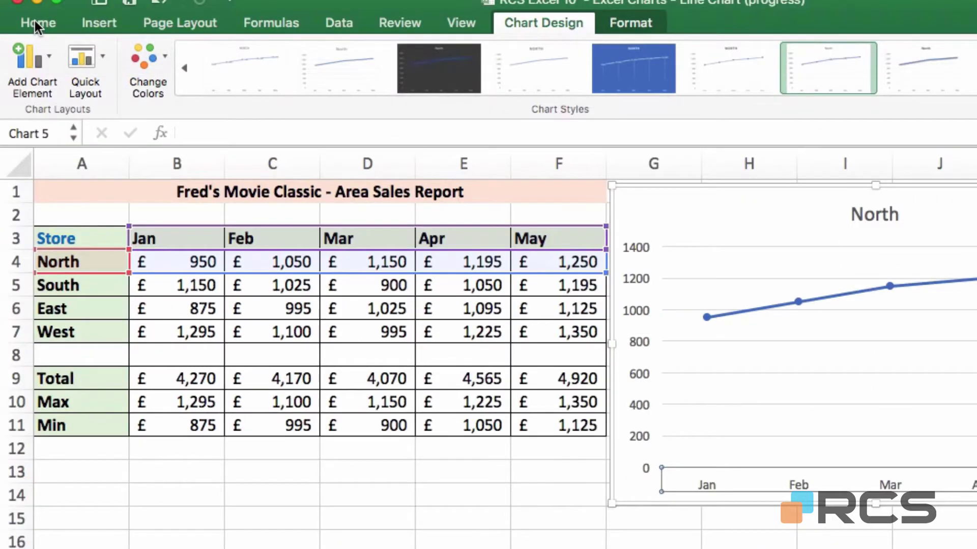
click(35, 20)
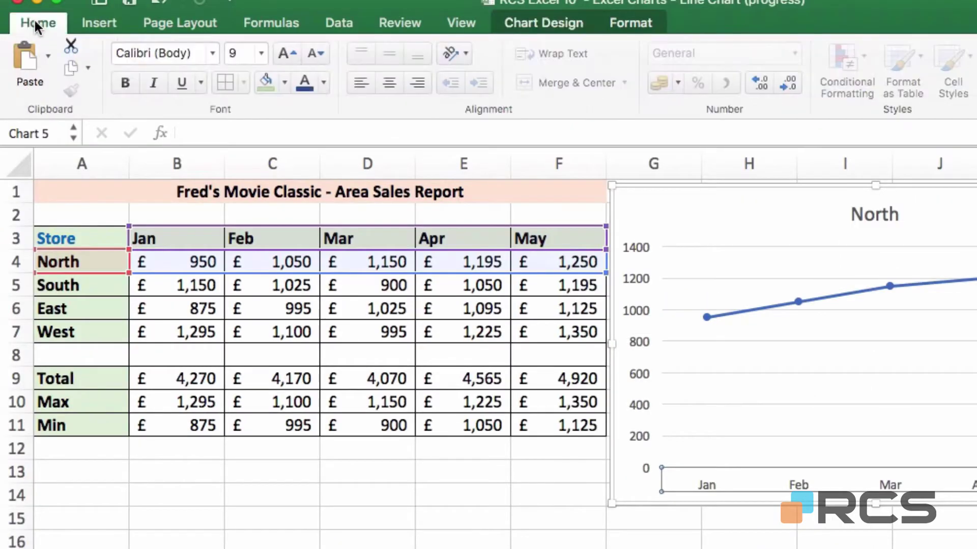
click(124, 82)
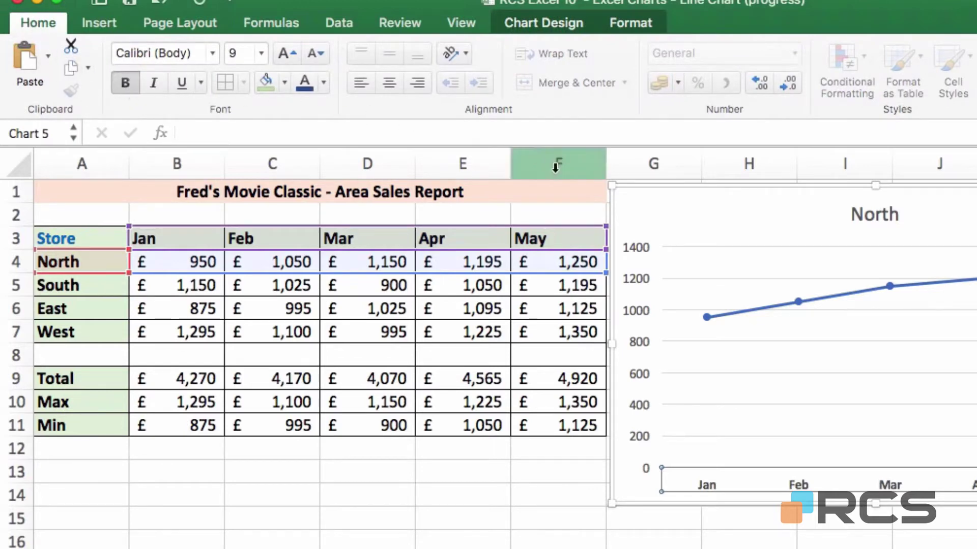
click(640, 315)
click(122, 85)
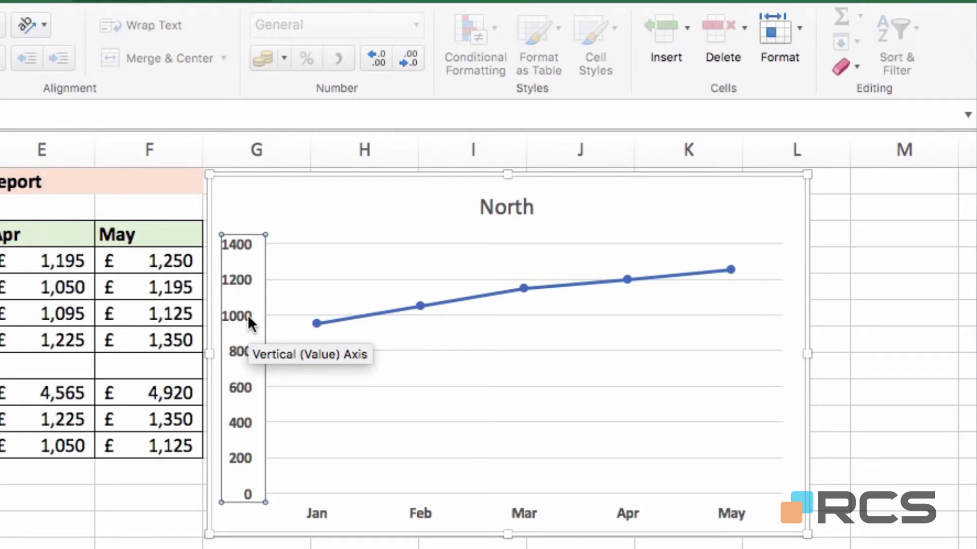
Format the value axis numbers as Currency with 0 decimal places, showing £0 to £1,400
double_click(247, 315)
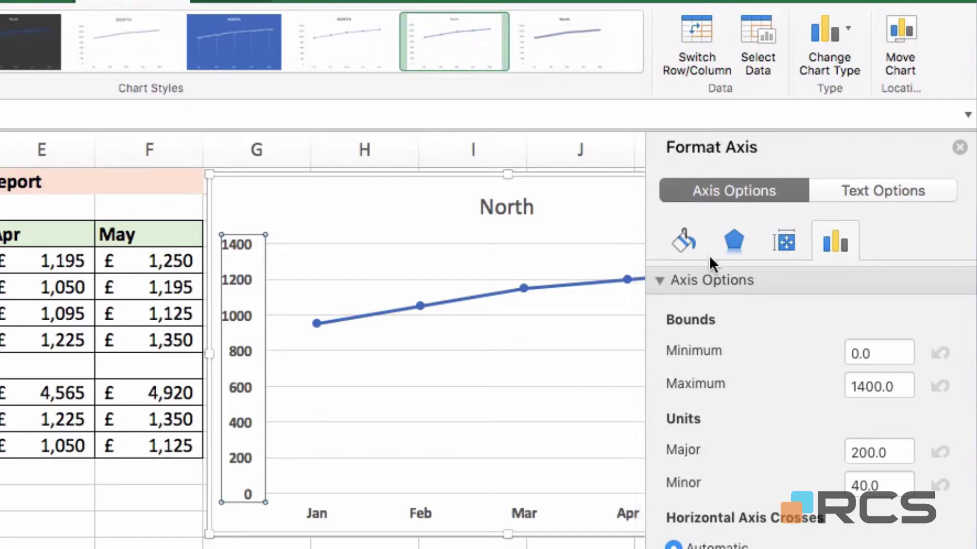
click(660, 282)
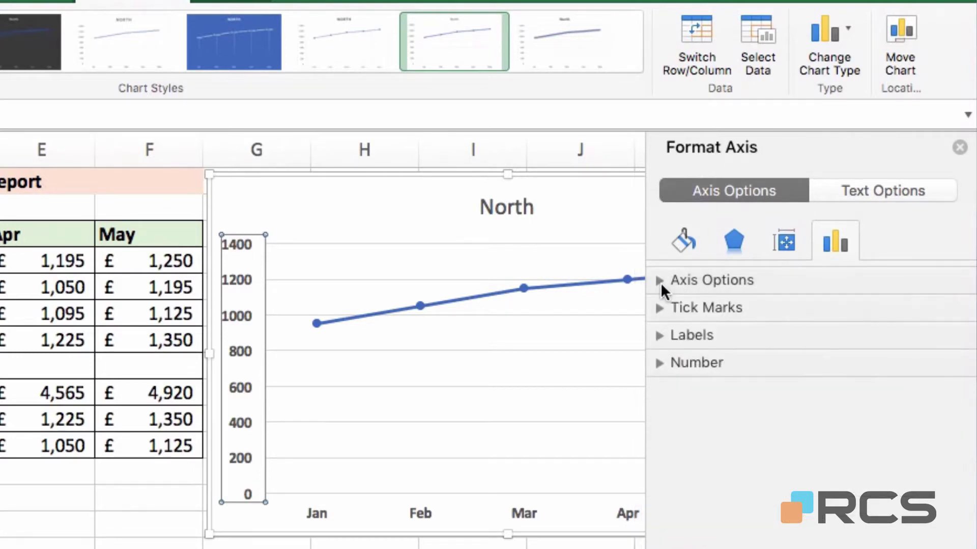
click(659, 363)
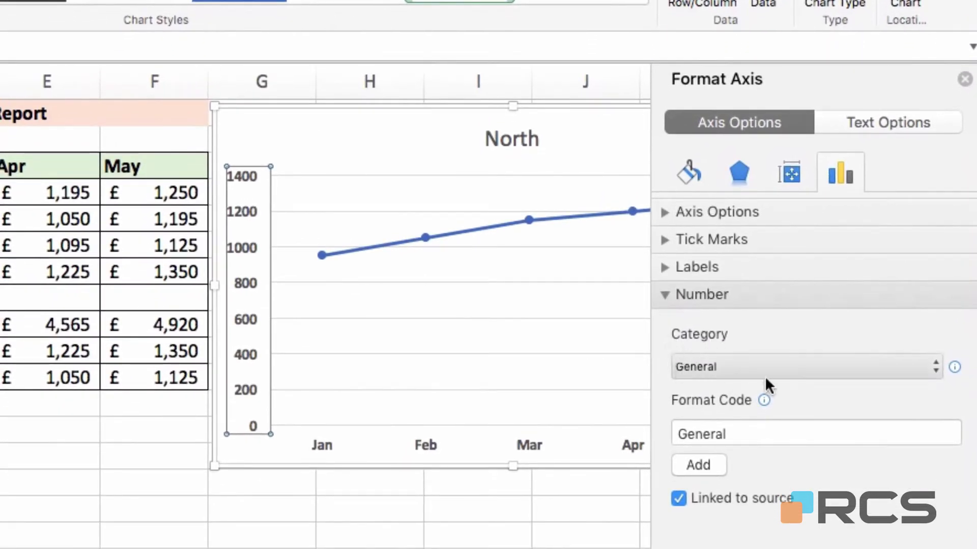
click(939, 367)
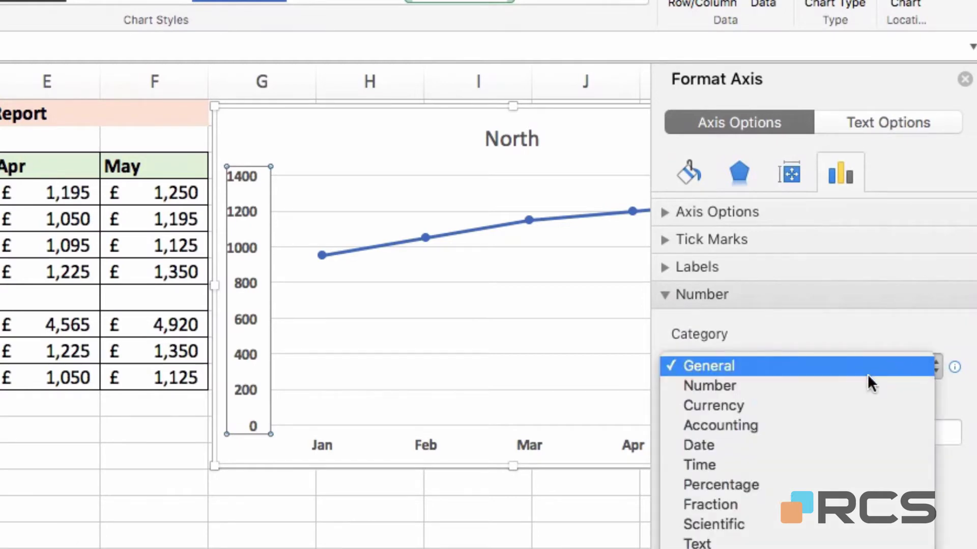
click(775, 405)
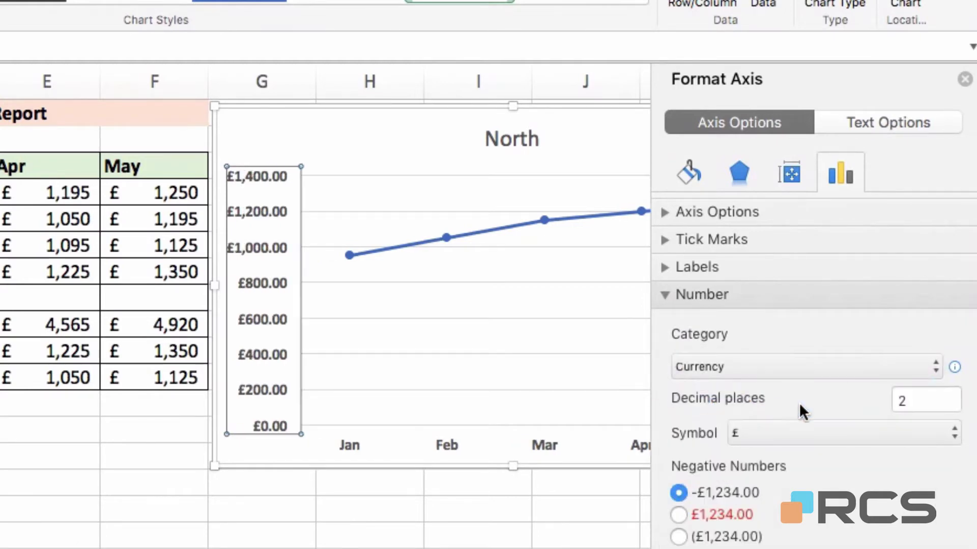
double_click(920, 400)
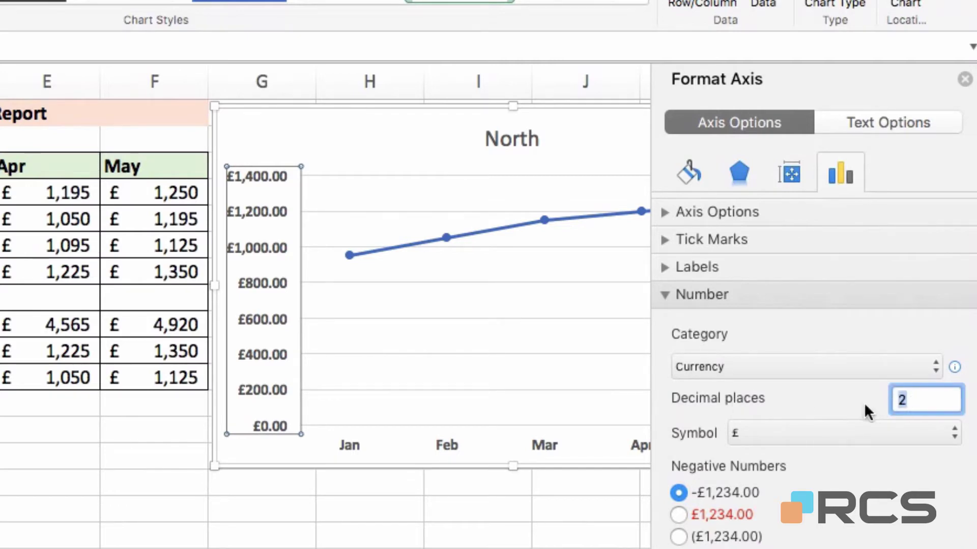
text(0)
key(Return)
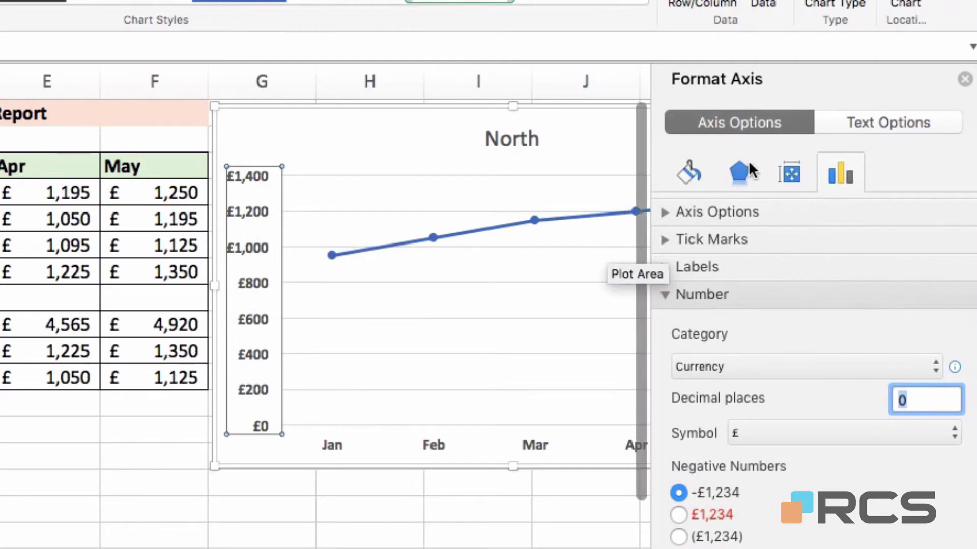
Close the Format Axis pane to reveal the whole North chart with its £ axis
click(964, 79)
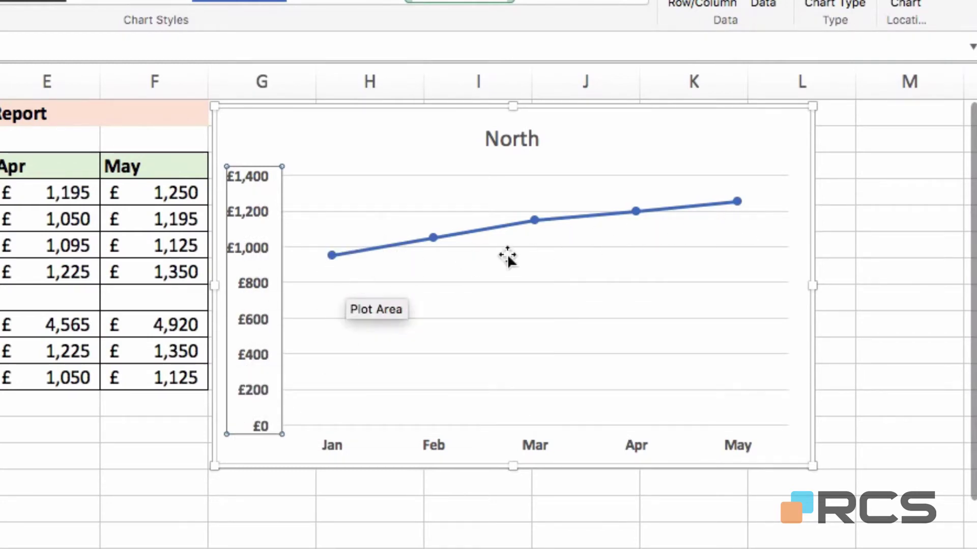
mouse_move(734, 201)
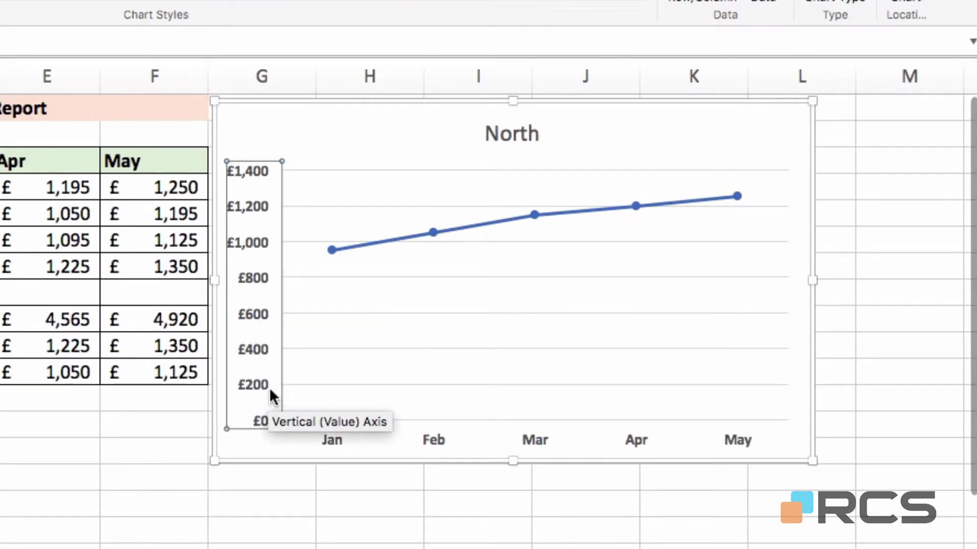
Set the value axis Minimum bound to 700 so it runs £700–£1,300, then close the pane
double_click(260, 313)
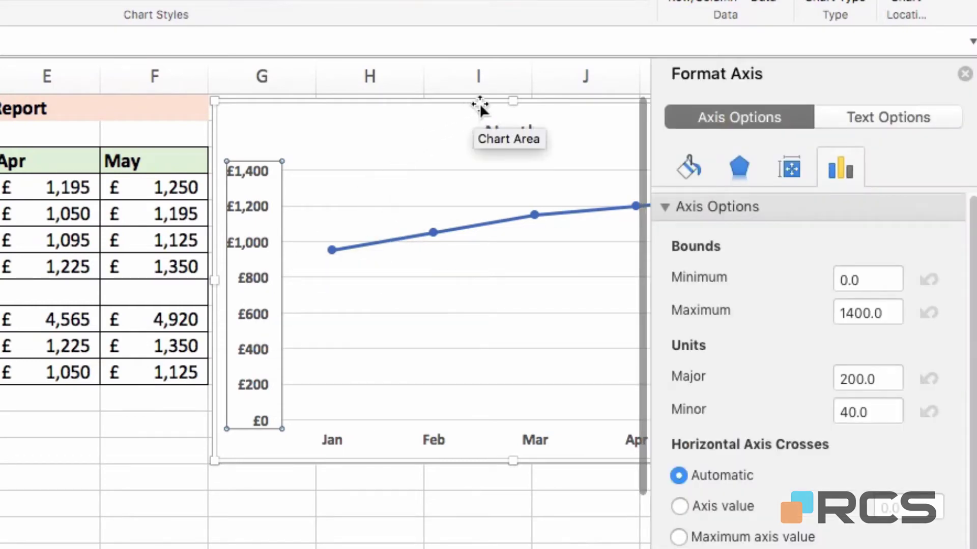
drag(479, 101, 307, 130)
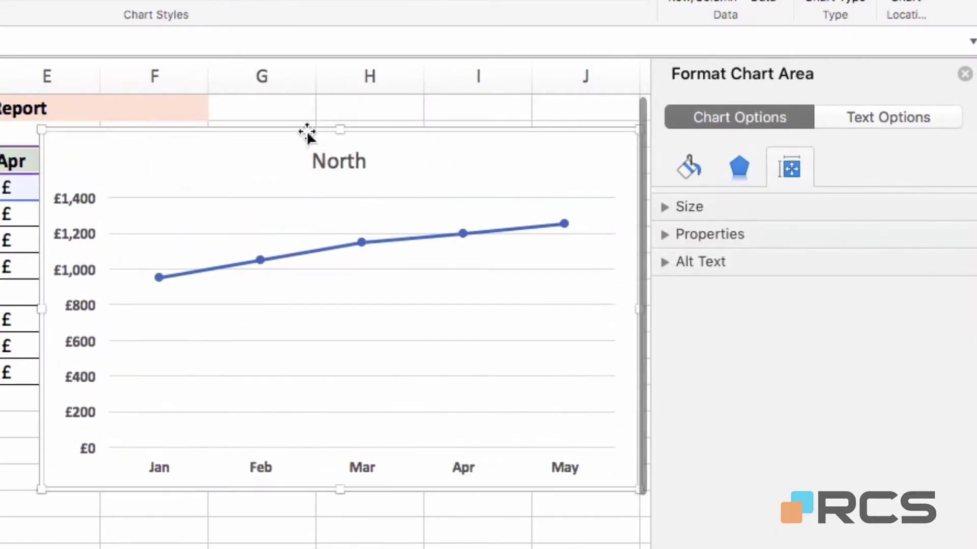
click(70, 274)
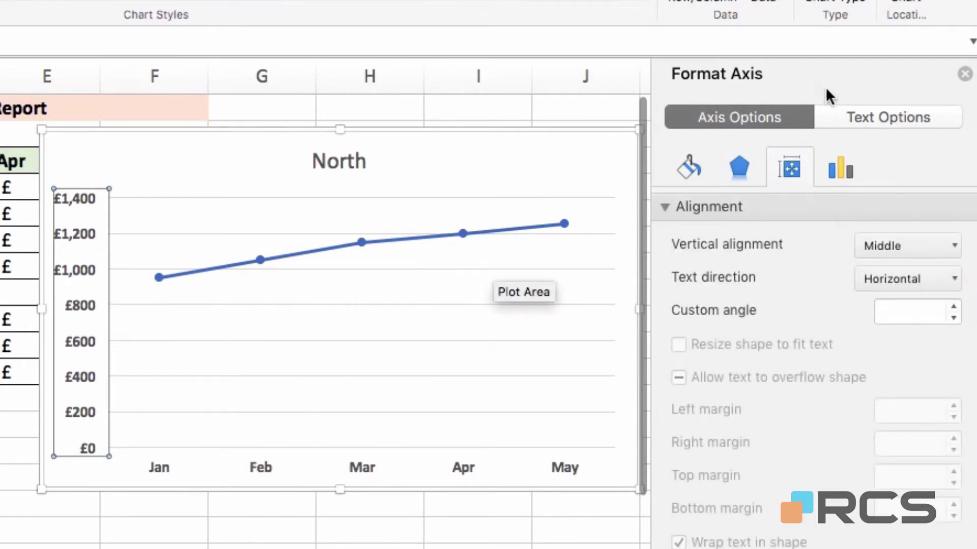
click(841, 172)
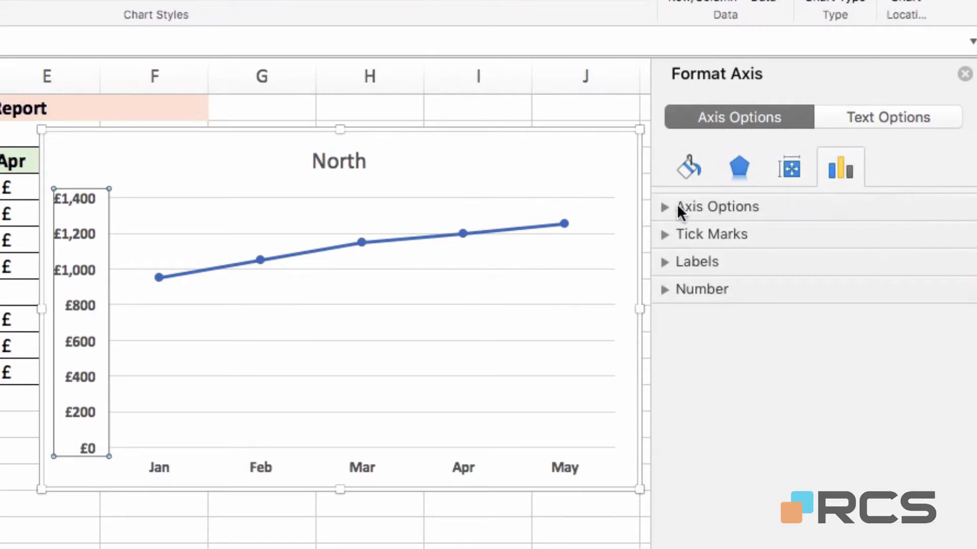
click(678, 208)
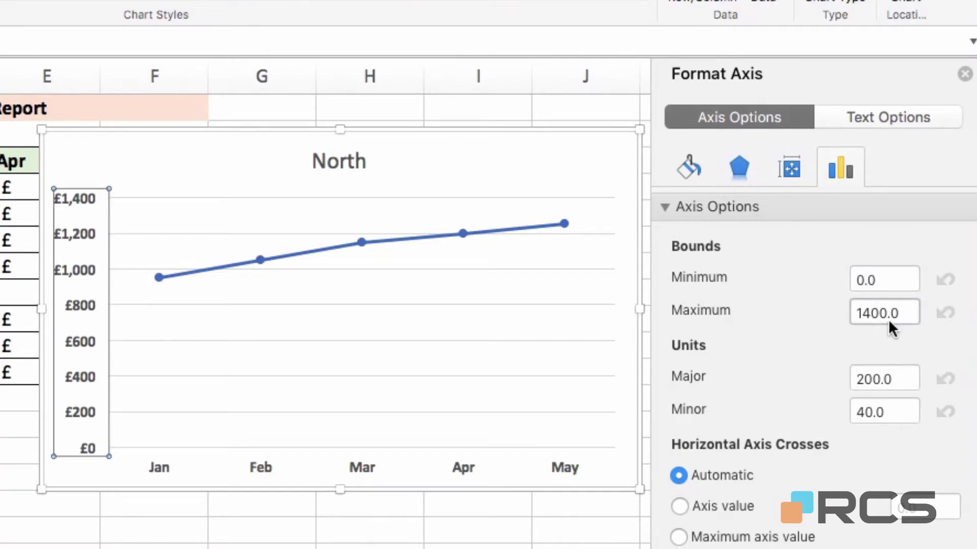
click(888, 279)
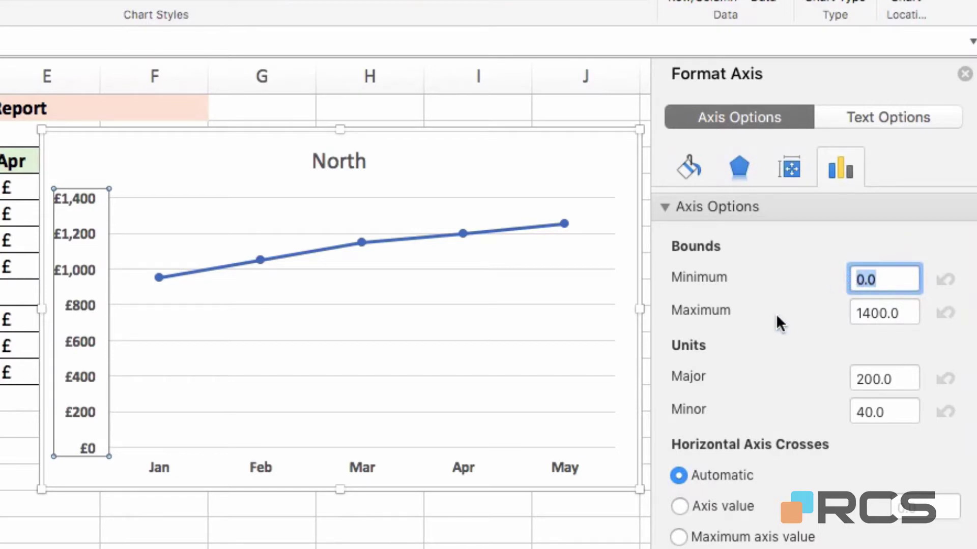
text(700)
key(Return)
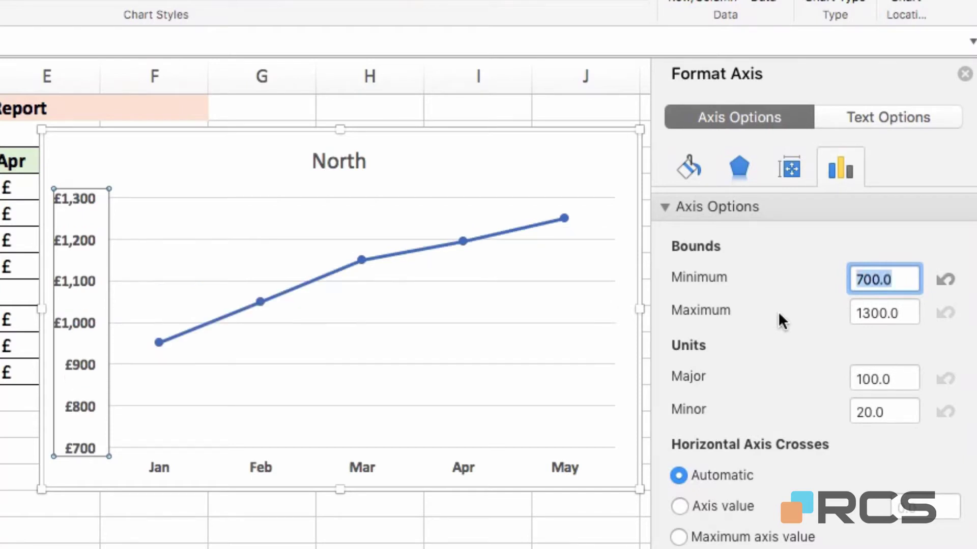
click(964, 74)
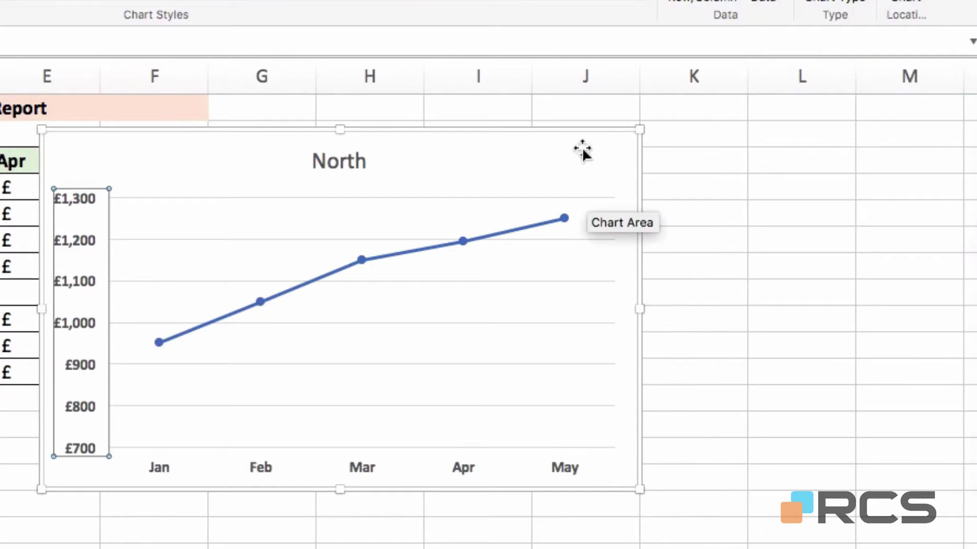
Drag the North chart so its left edge lines up with column G
drag(583, 151, 749, 113)
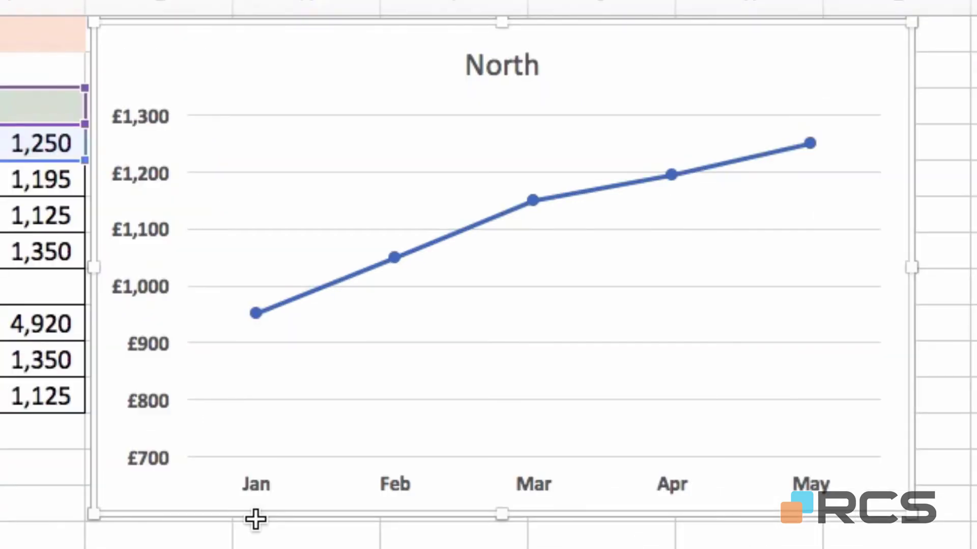
mouse_move(390, 267)
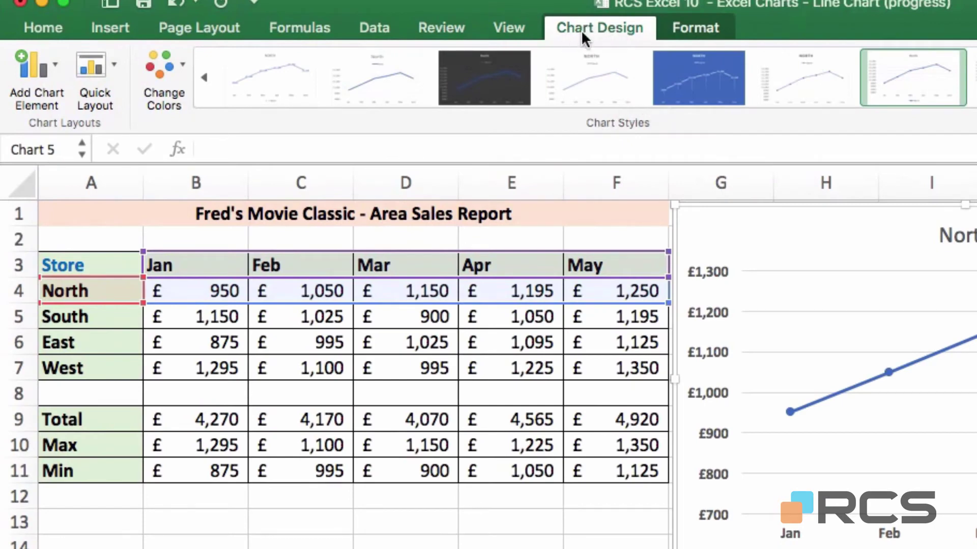
Add Drop Lines from each monthly North marker down to the month axis
click(51, 66)
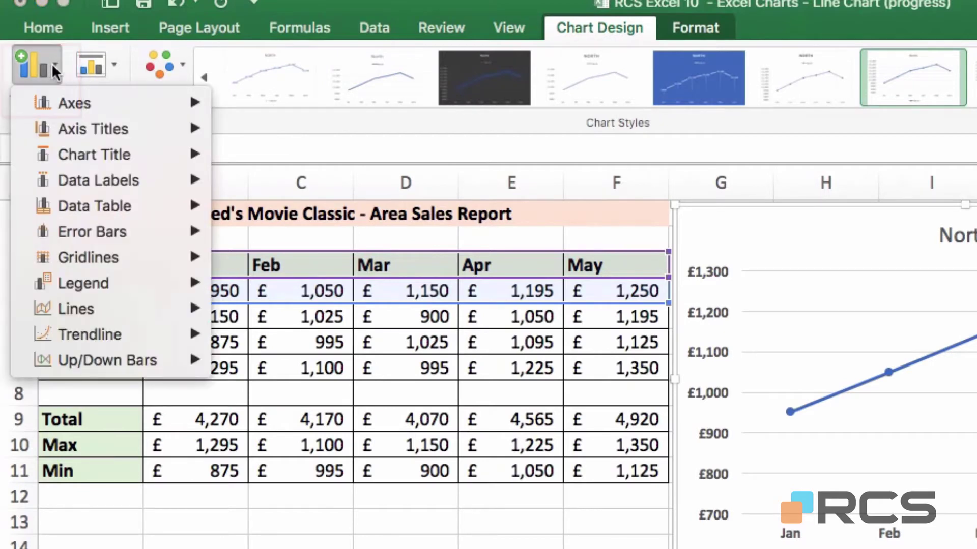
mouse_move(49, 111)
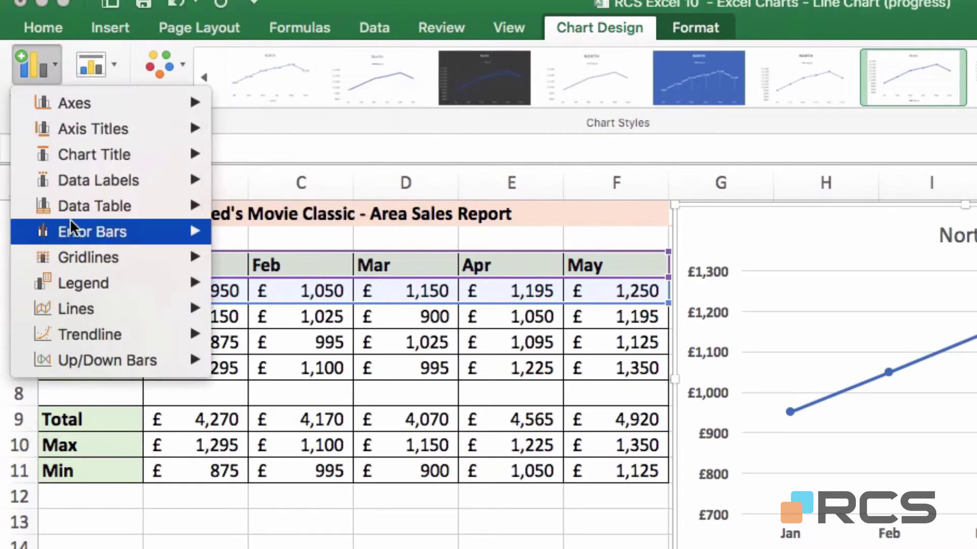
mouse_move(94, 157)
mouse_move(60, 307)
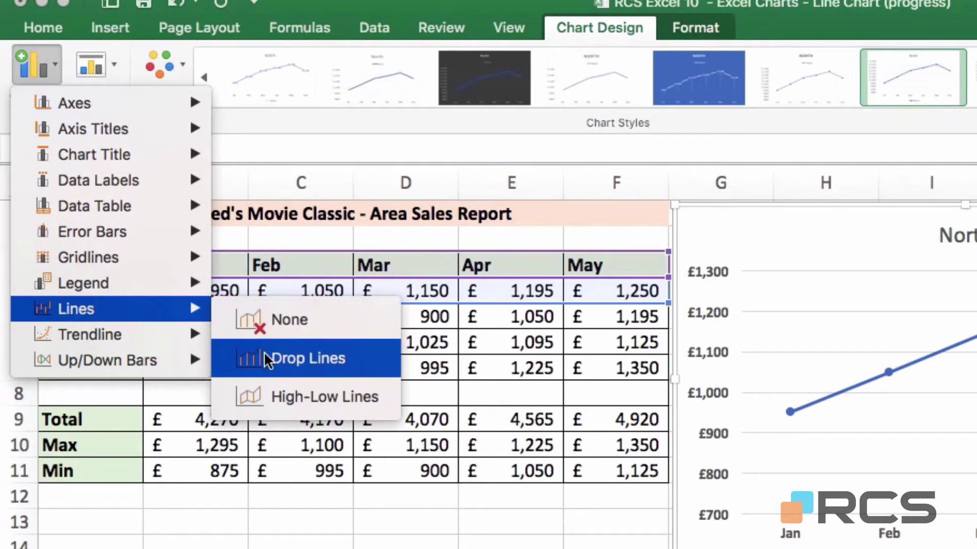
click(320, 359)
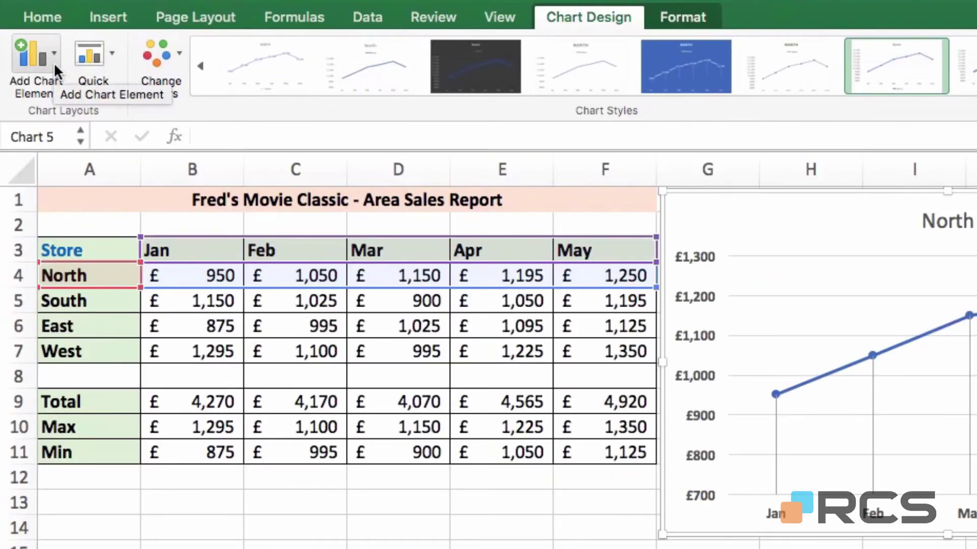
Add data labels Above each point, from £950 for Jan to £1,250 for May
click(54, 62)
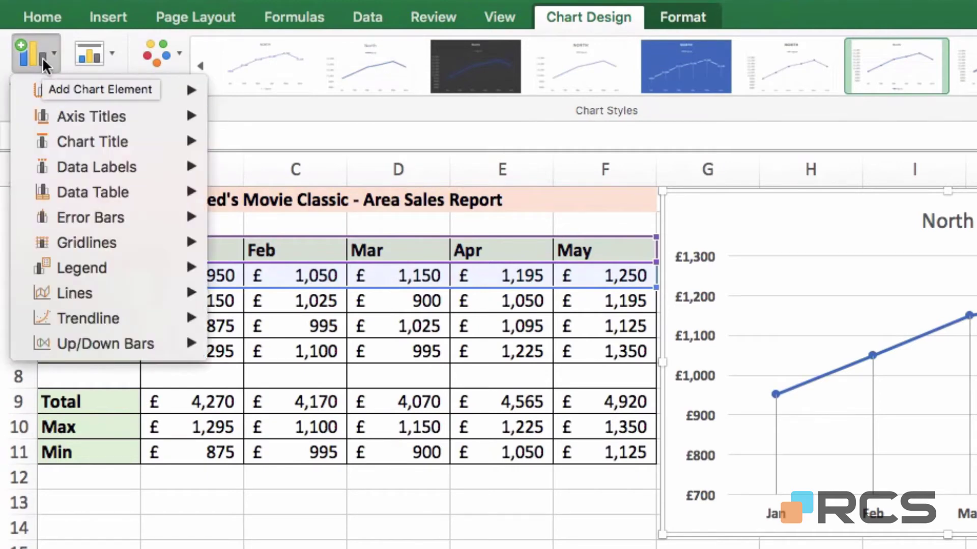
mouse_move(60, 166)
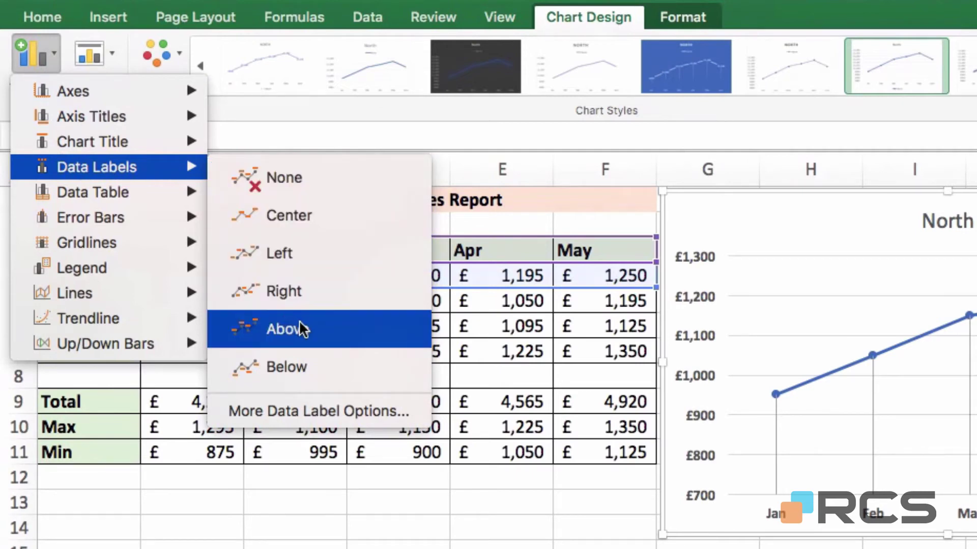
click(333, 328)
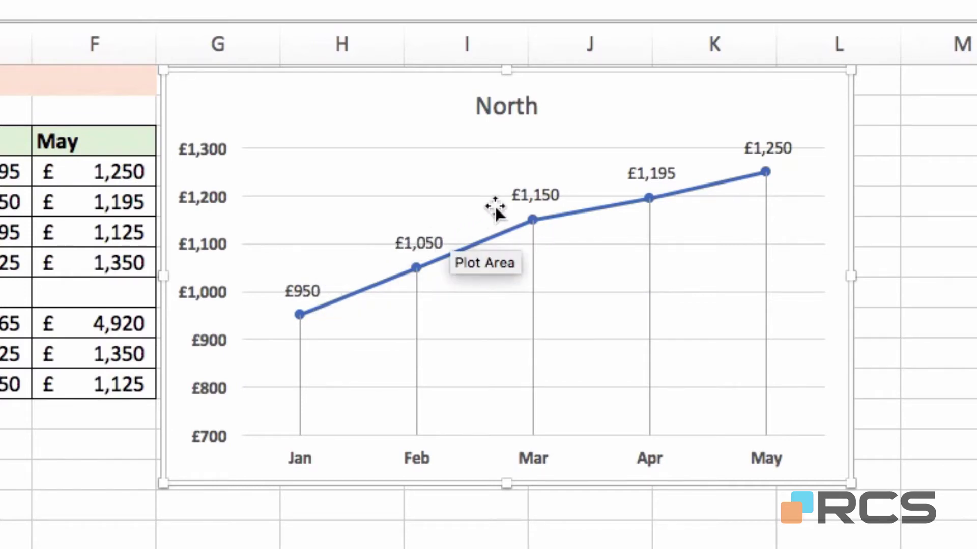
Delete the Jan £950 label, the drop lines, and then all remaining data labels
click(418, 254)
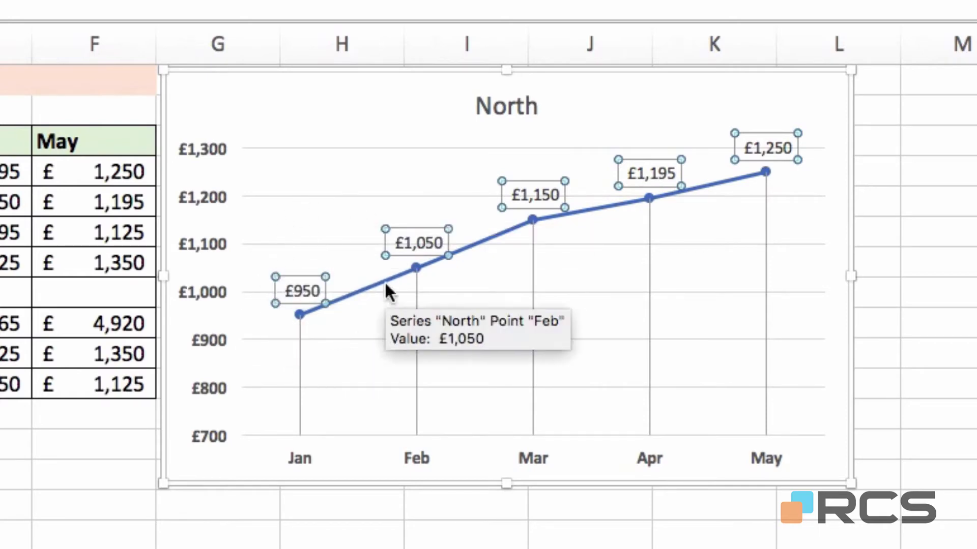
click(295, 290)
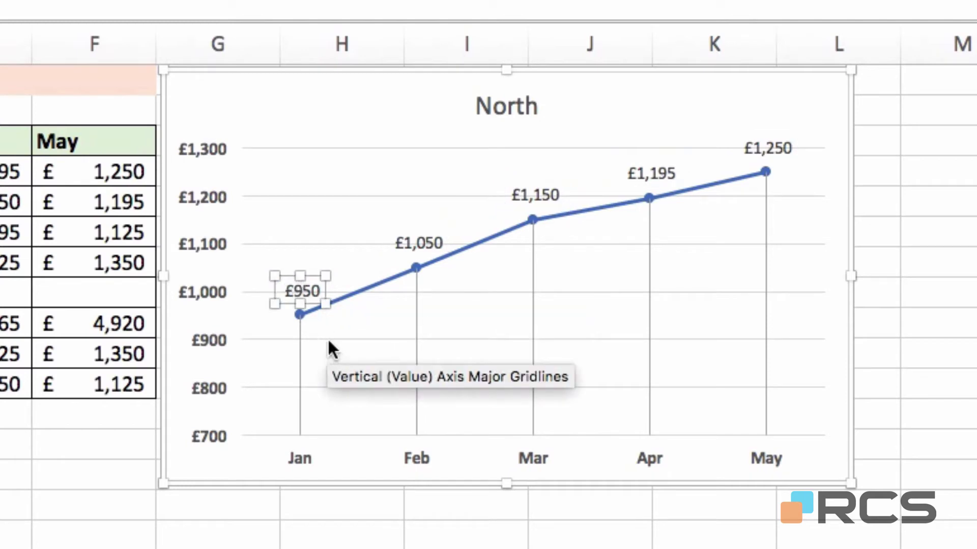
key(Delete)
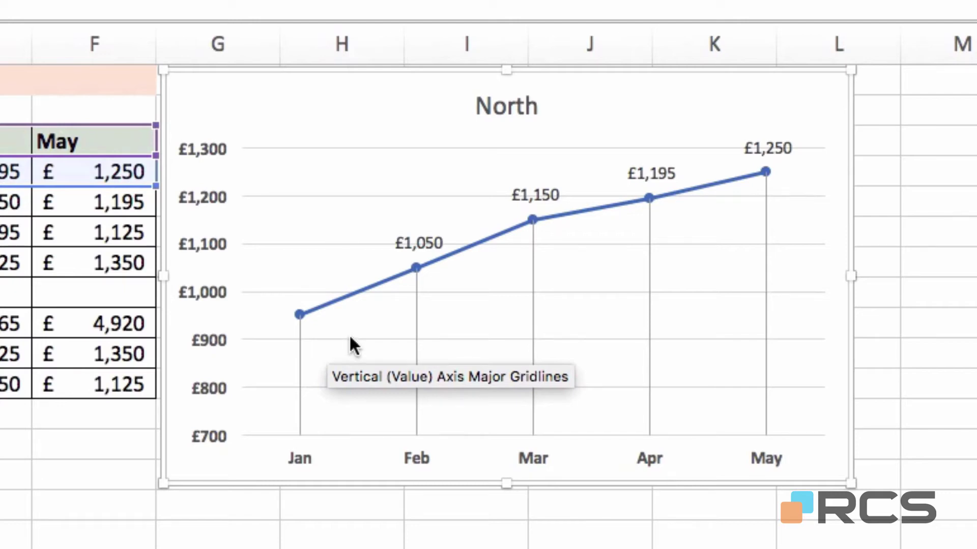
click(416, 320)
key(Delete)
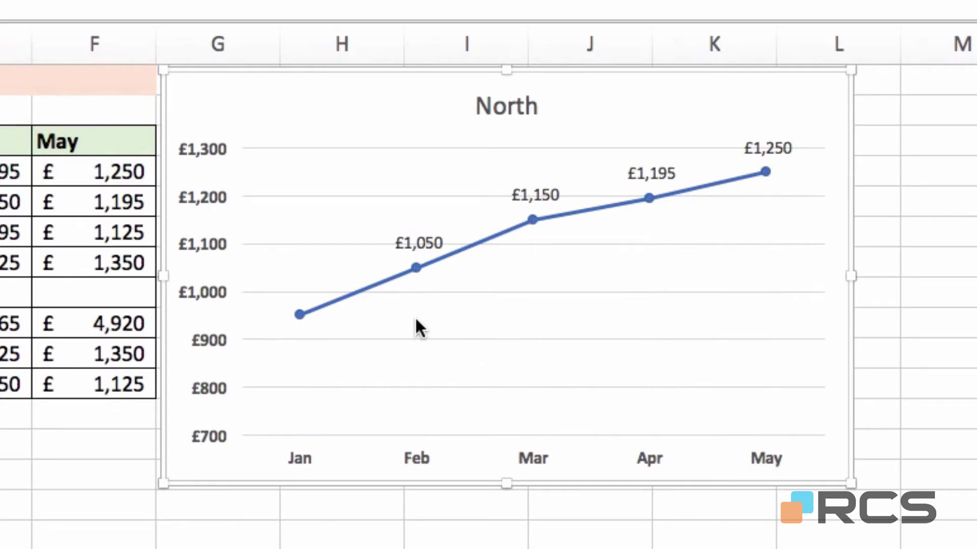
click(415, 243)
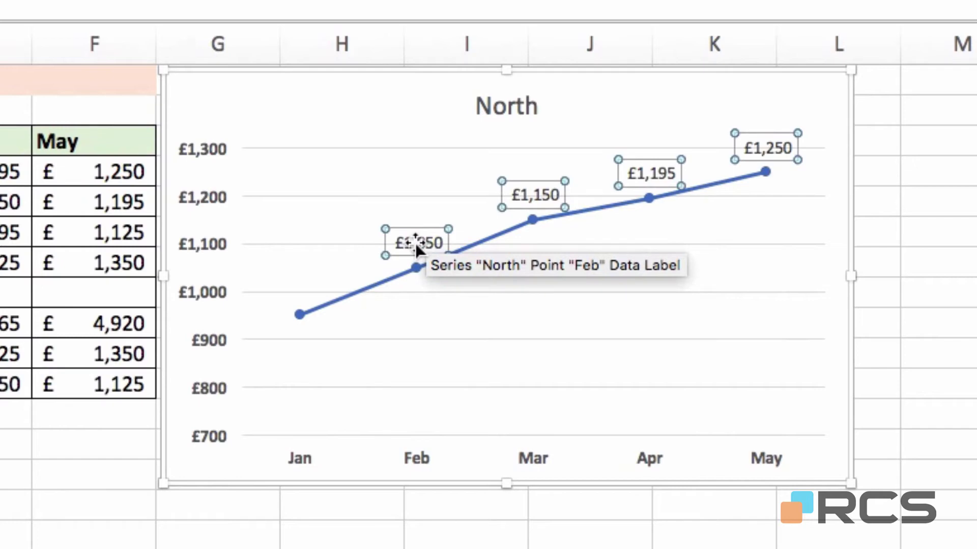
key(Delete)
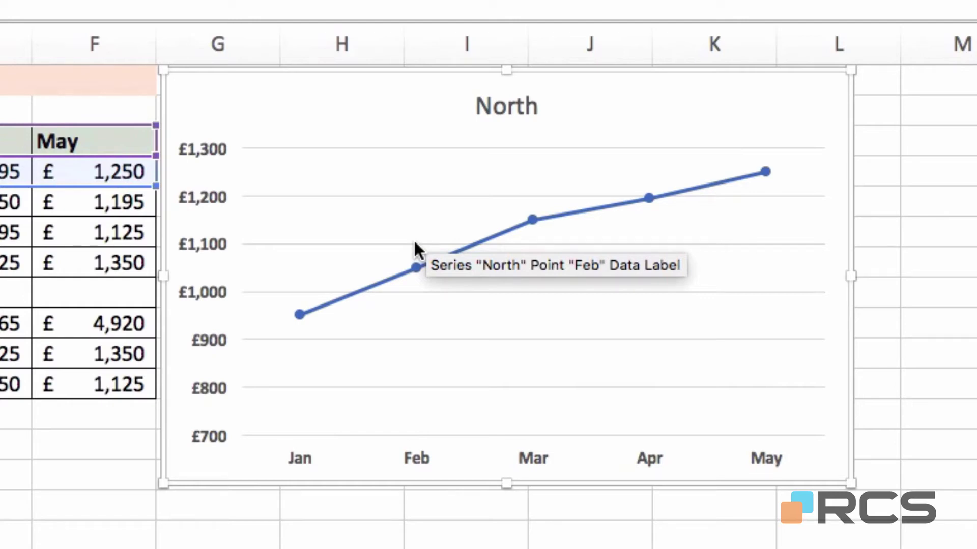
mouse_move(302, 317)
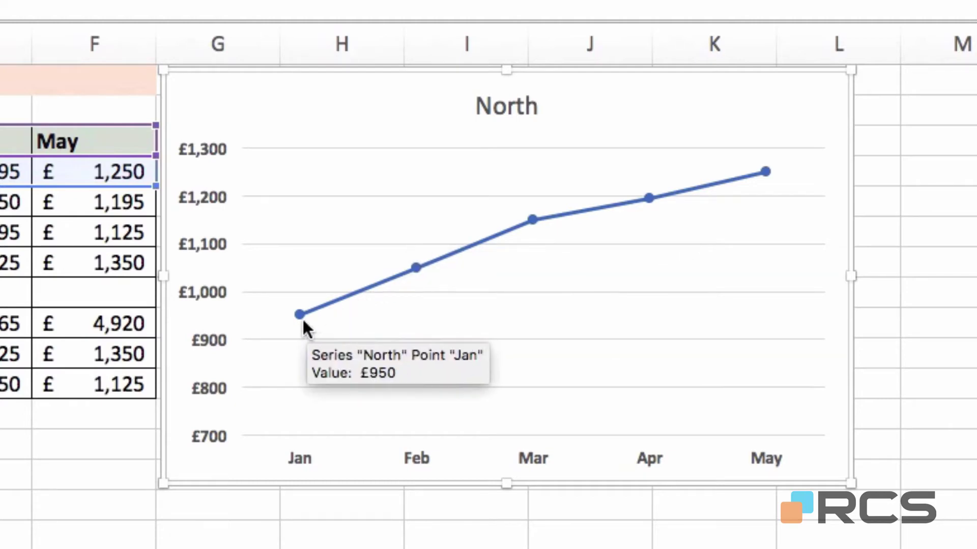
mouse_move(412, 273)
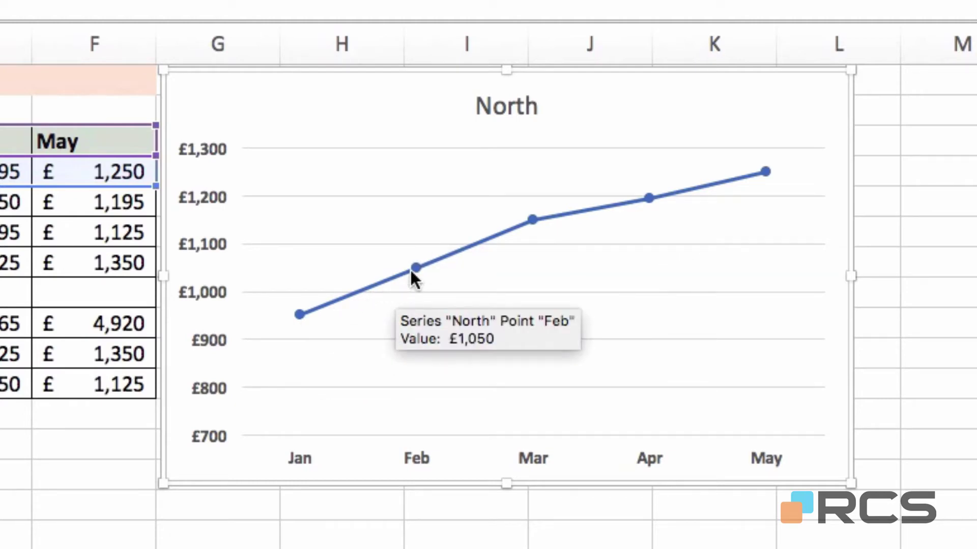
Open the North series formatting and move the chart further left on the sheet
mouse_move(467, 247)
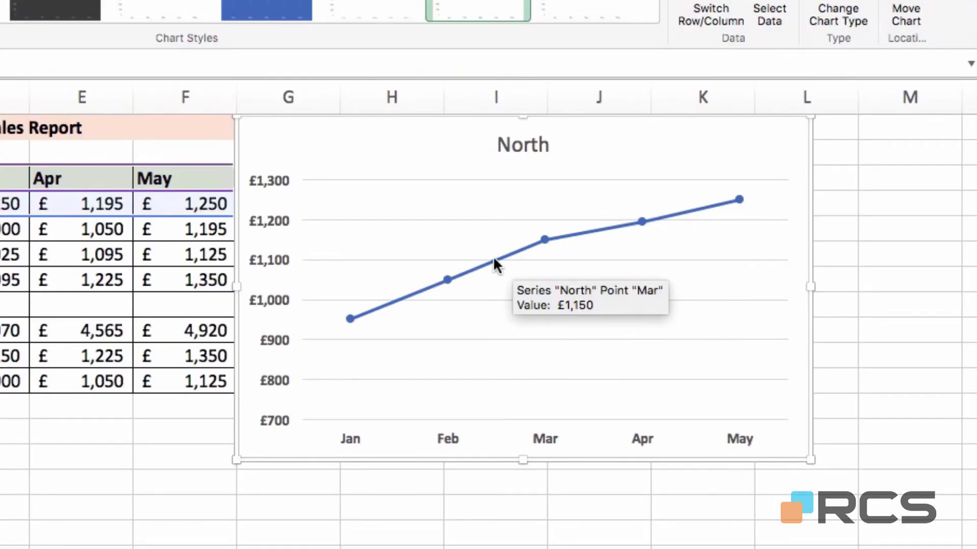
click(494, 262)
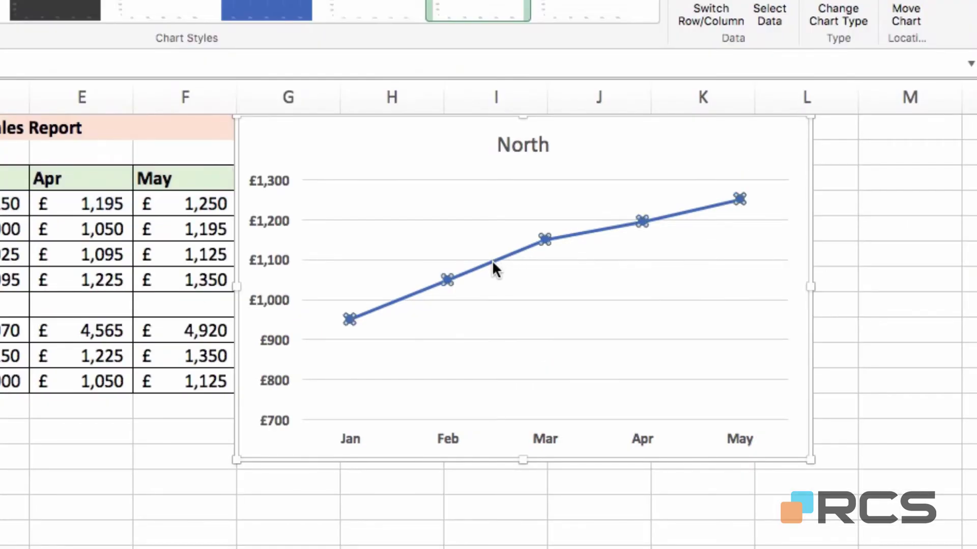
double_click(493, 260)
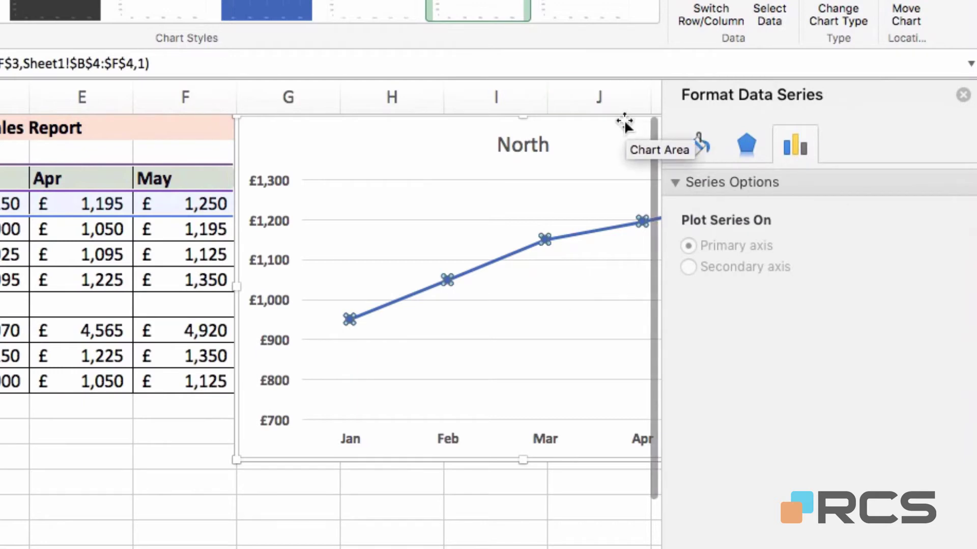
drag(625, 124, 484, 120)
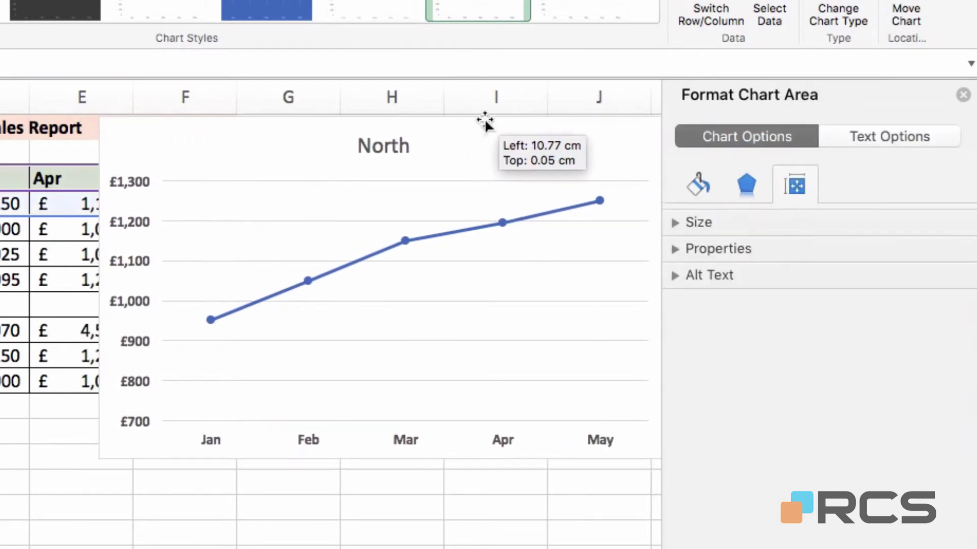
Switch the North series to built-in round markers in the Fill & Line marker settings
click(569, 207)
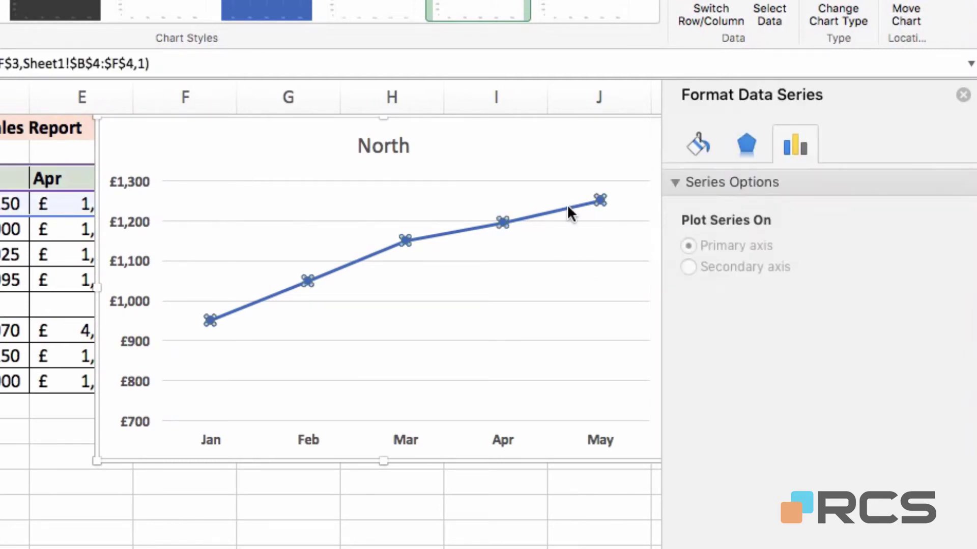
click(699, 146)
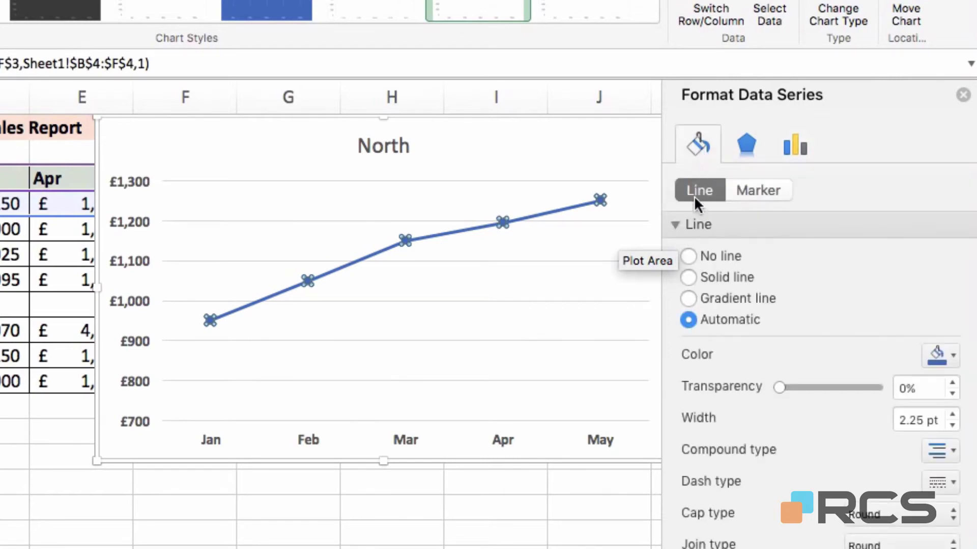
click(769, 192)
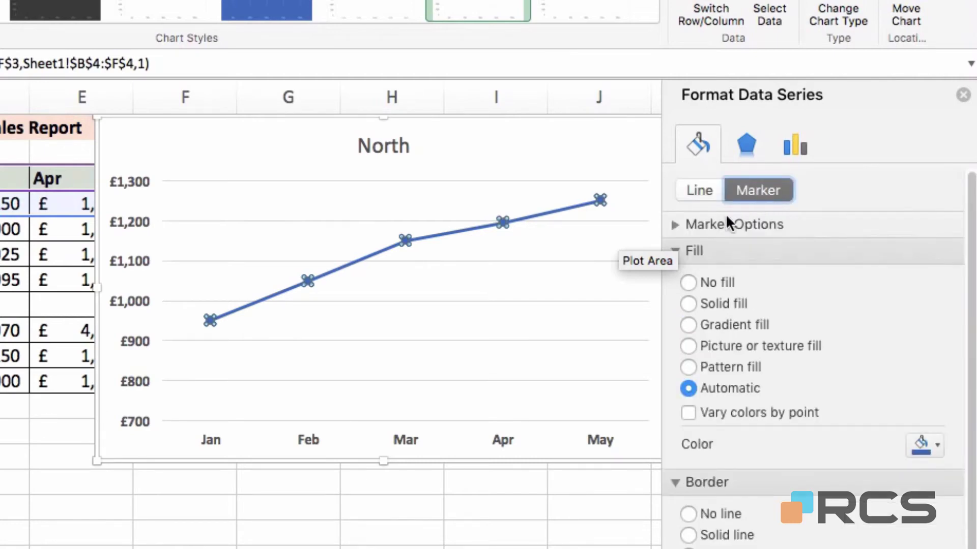
click(703, 228)
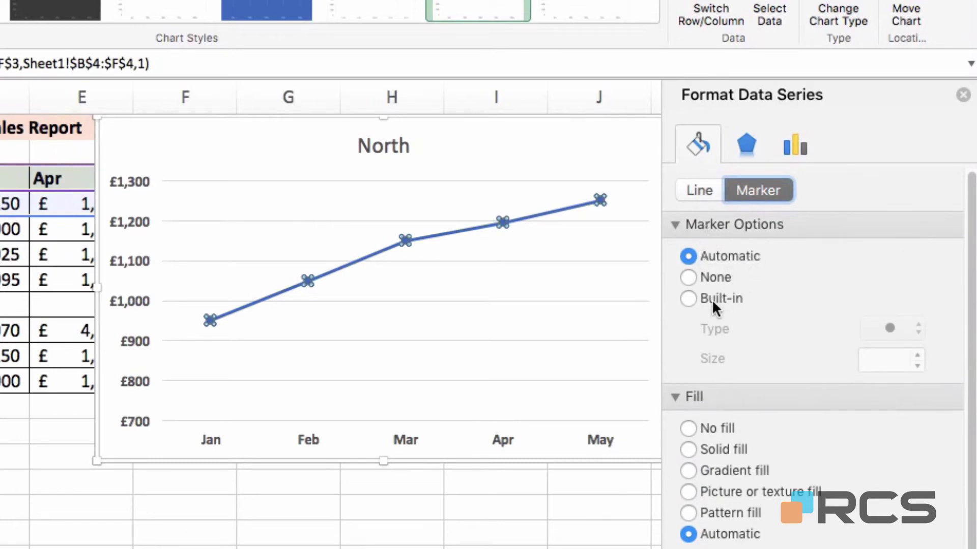
click(689, 299)
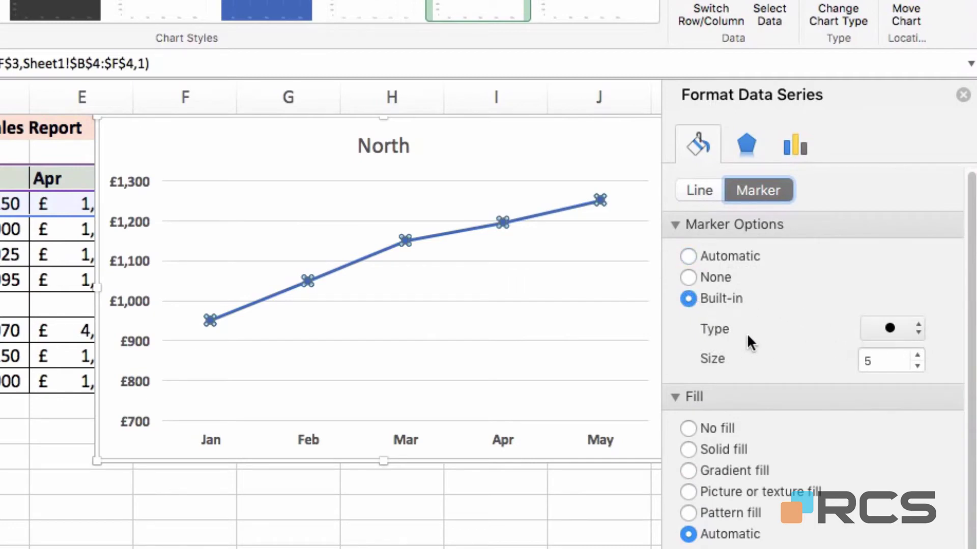
click(919, 336)
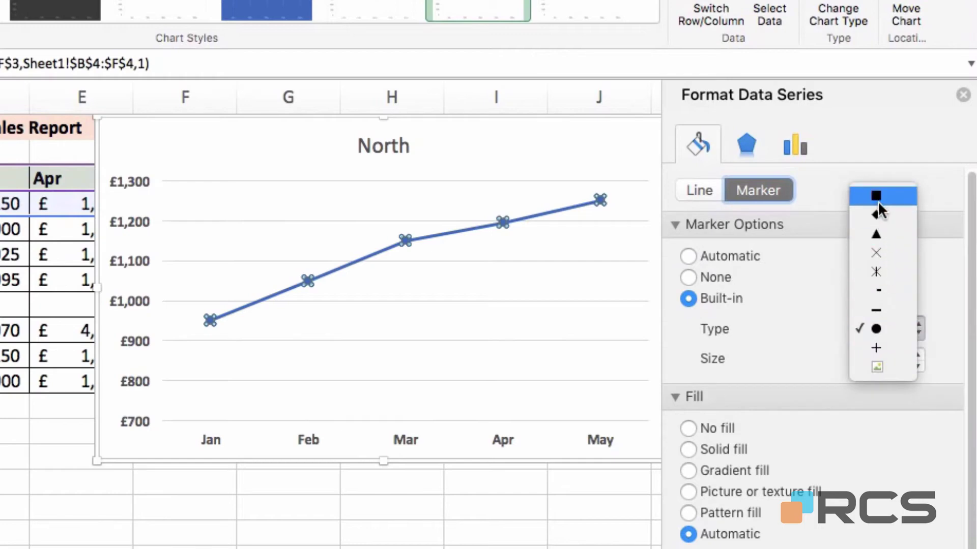
click(880, 328)
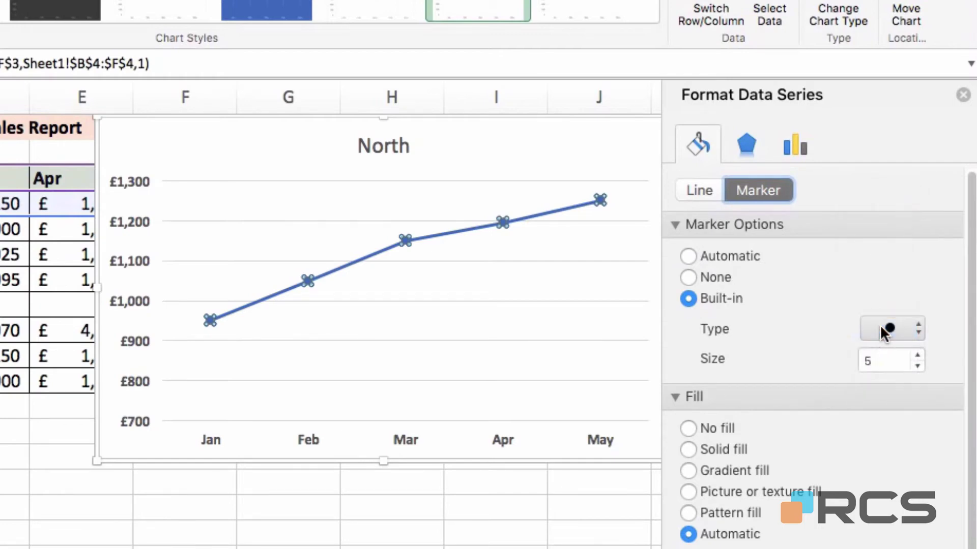
Make the North markers size 10 with a solid red fill, then close the pane and deselect
click(919, 355)
click(917, 356)
click(917, 356)
click(917, 355)
click(917, 356)
click(916, 362)
click(917, 356)
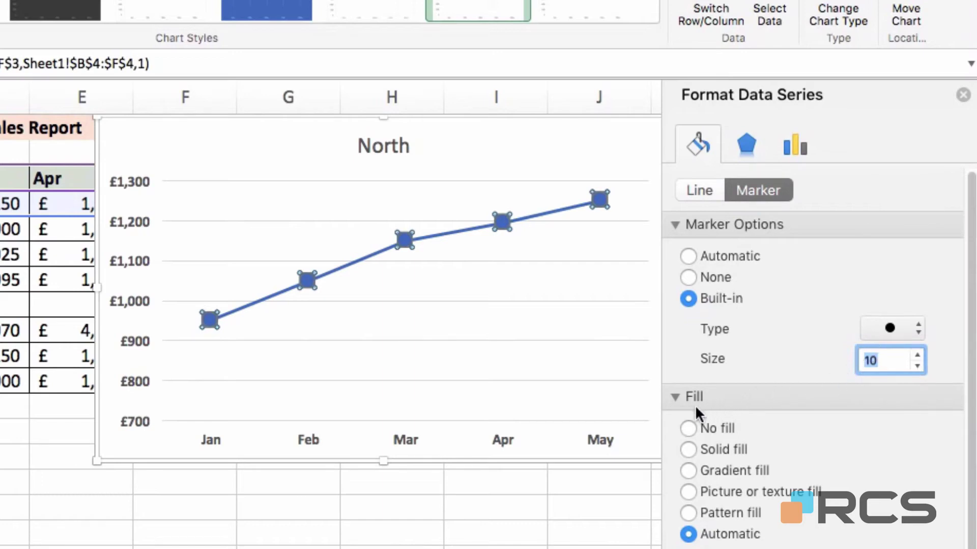
click(689, 449)
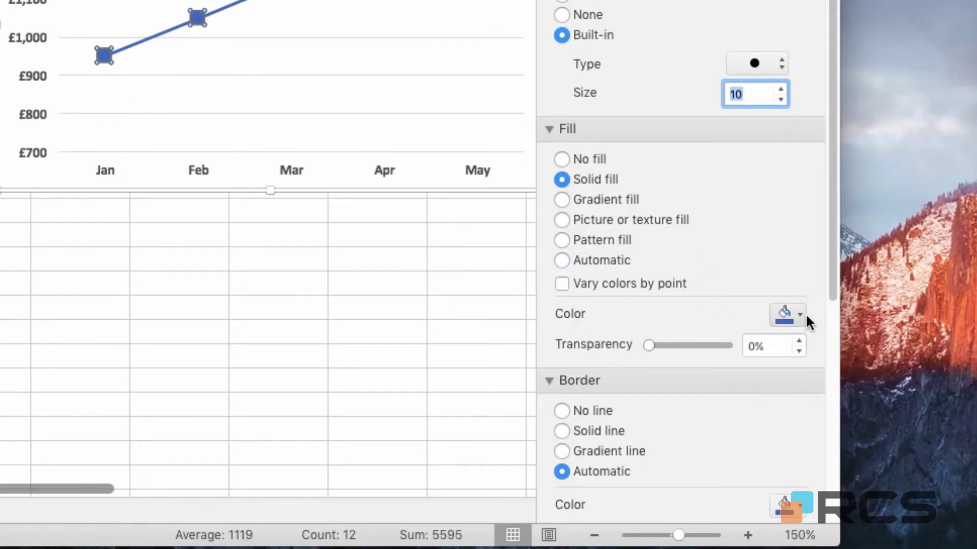
click(797, 318)
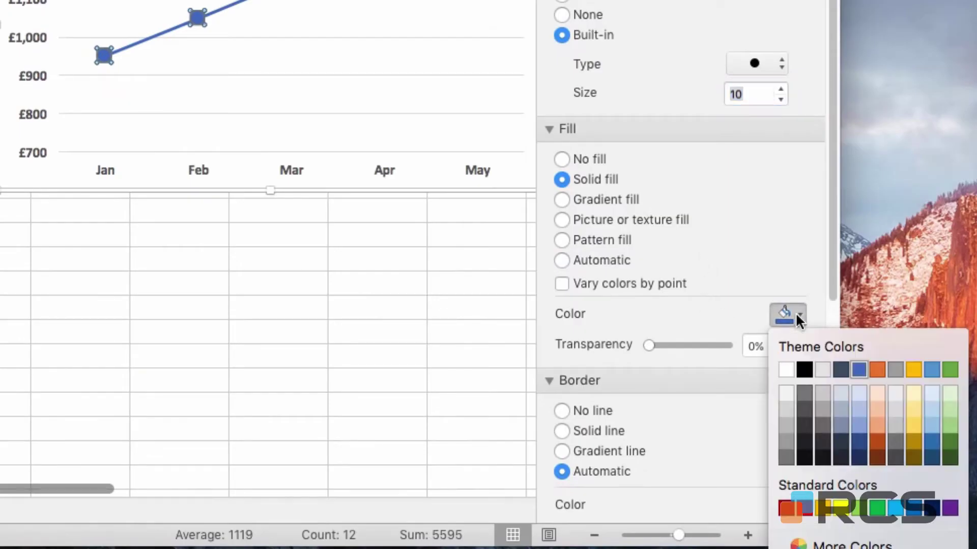
click(807, 505)
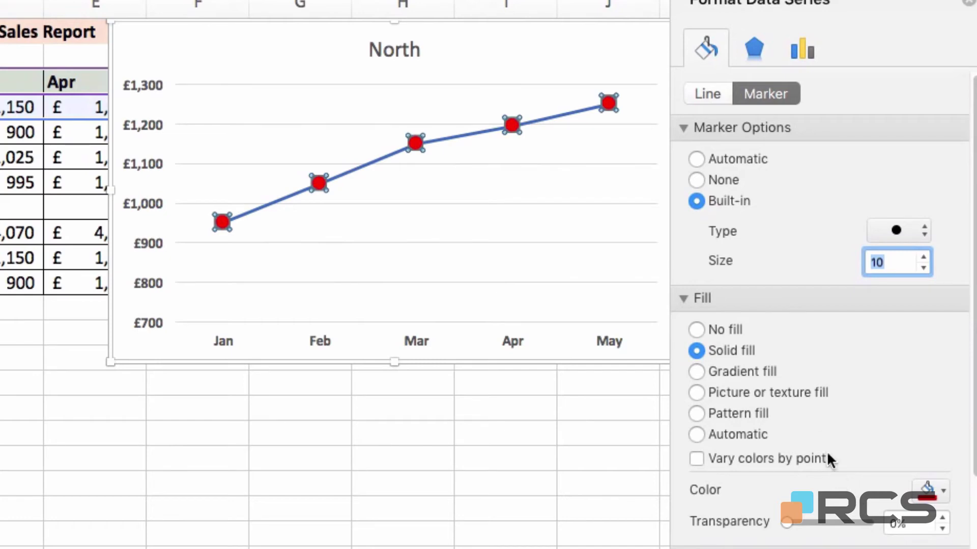
click(967, 3)
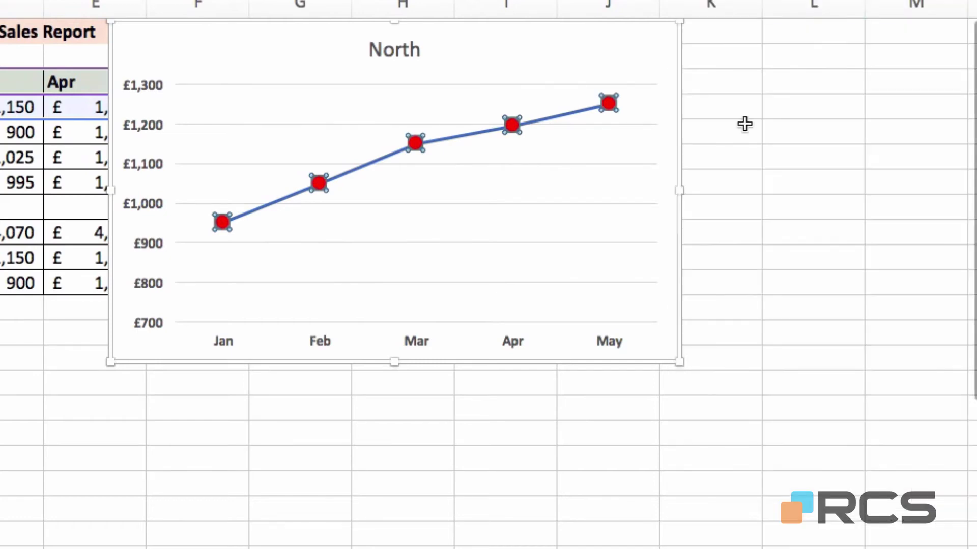
click(738, 111)
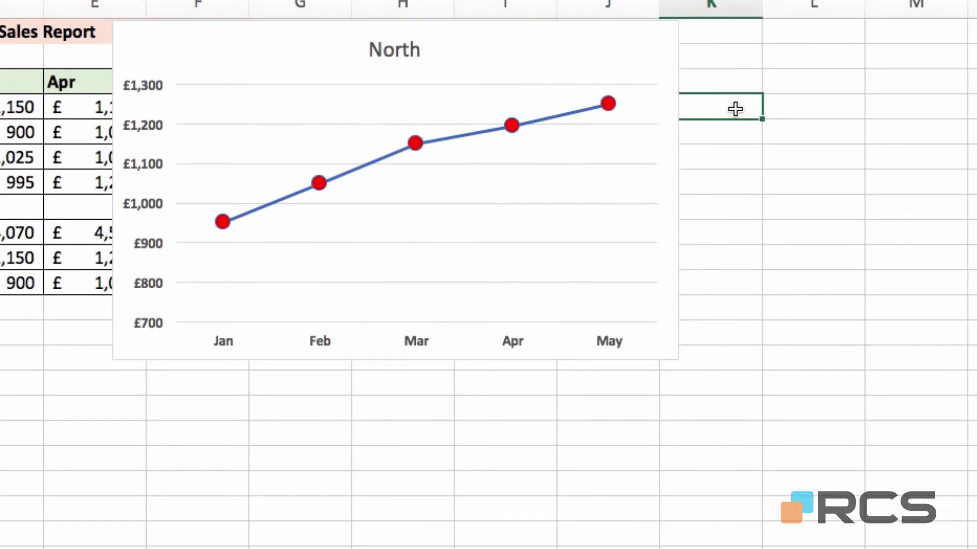
Drag the North chart right and up so its top sits at 0 cm beside the table
mouse_move(612, 104)
click(647, 35)
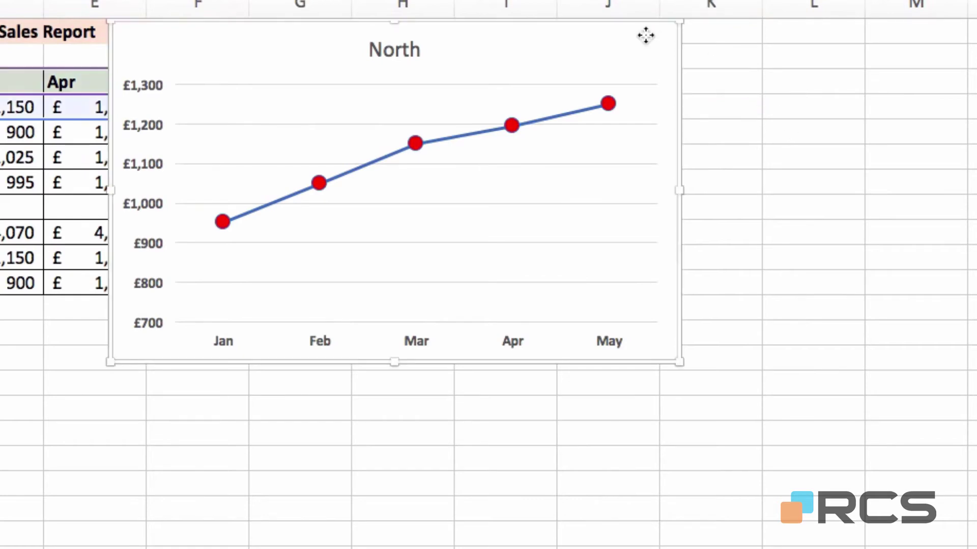
drag(646, 35, 792, 26)
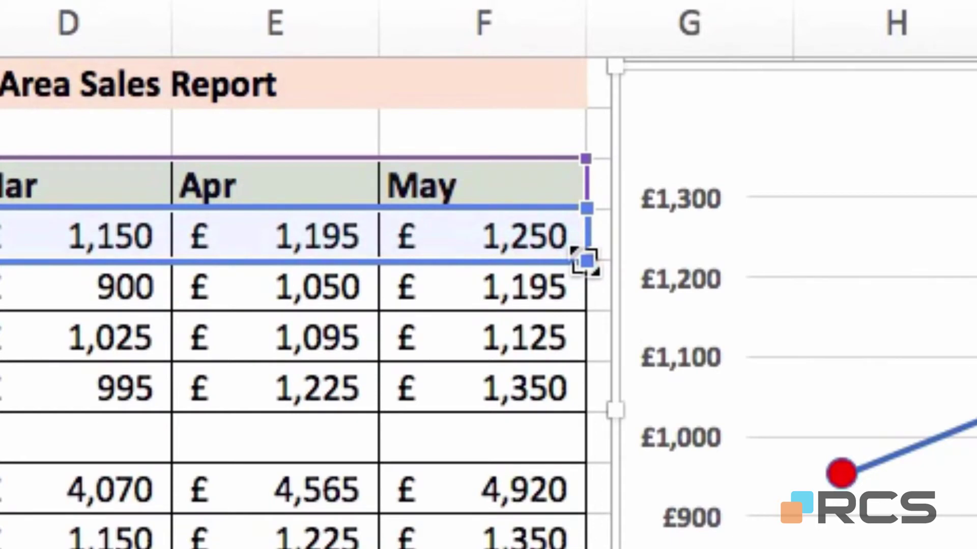
Stretch the chart's source range over rows 4–7 so North, South, East and West are plotted
drag(585, 285, 579, 305)
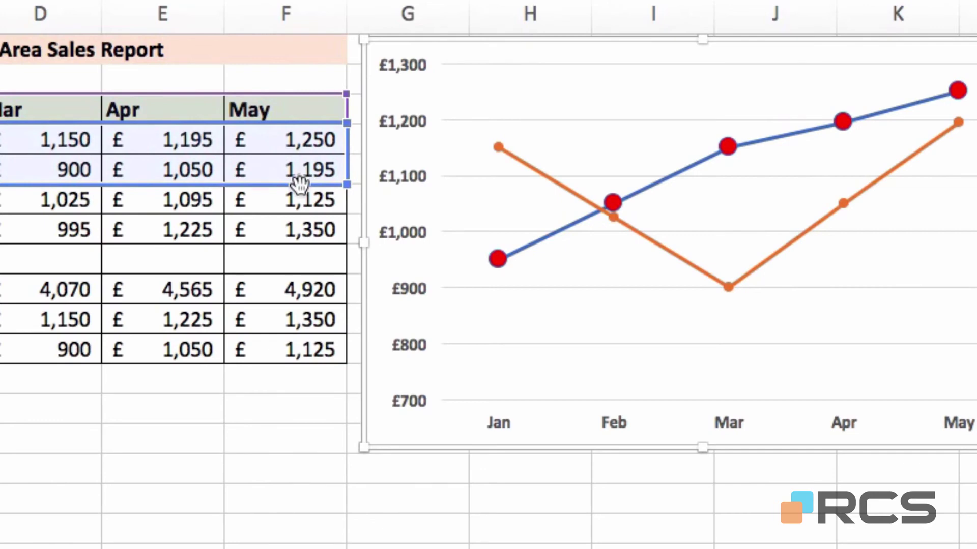
drag(299, 183, 297, 230)
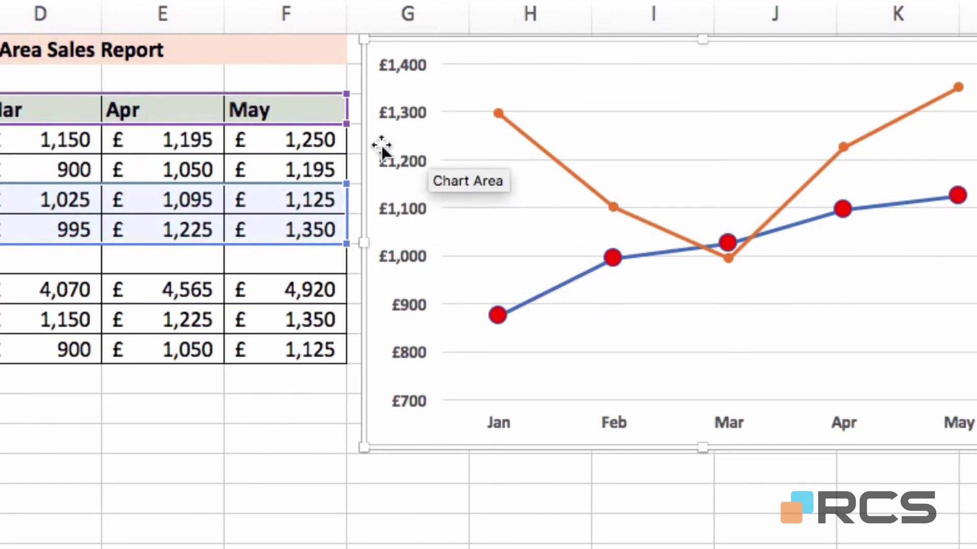
drag(343, 184, 344, 185)
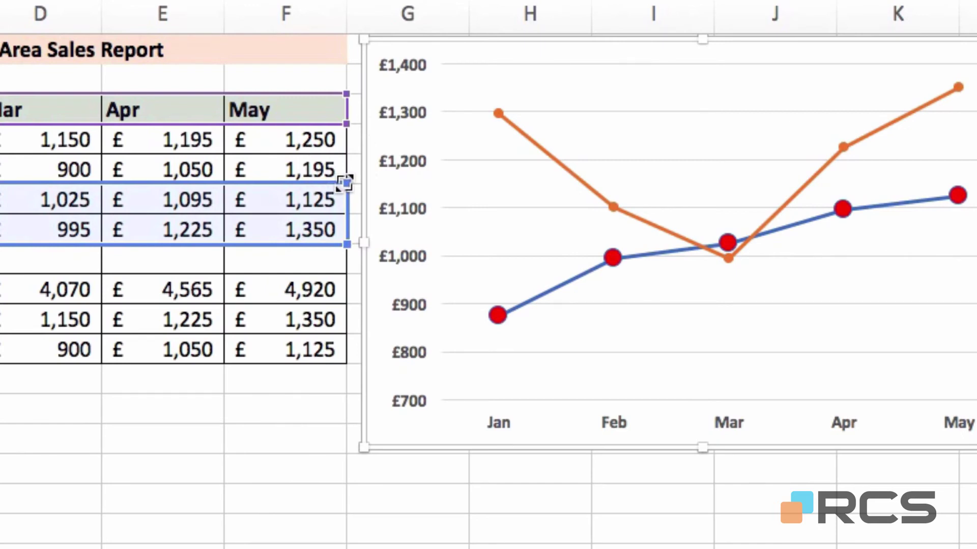
drag(345, 184, 349, 130)
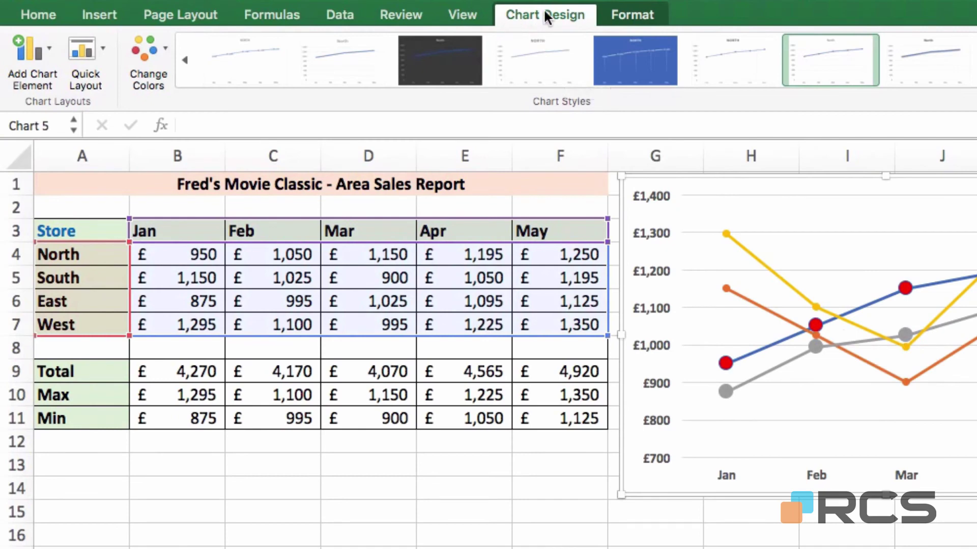
Add a Top legend through Chart Design's Add Chart Element menu
click(50, 52)
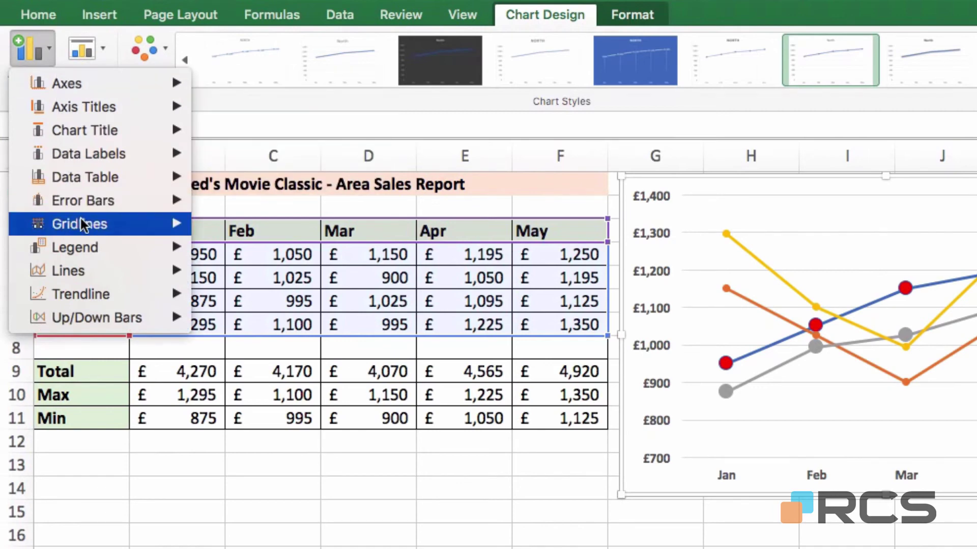
mouse_move(97, 251)
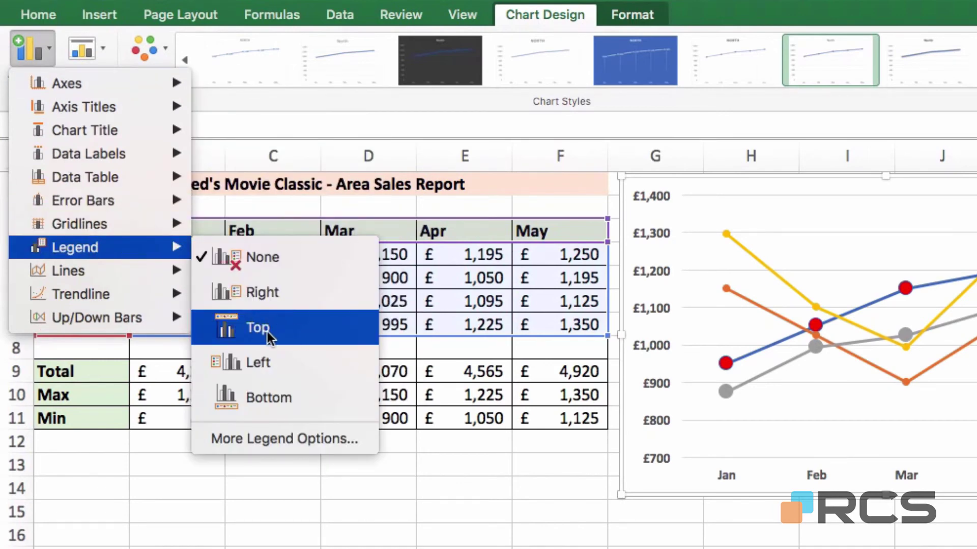
click(296, 335)
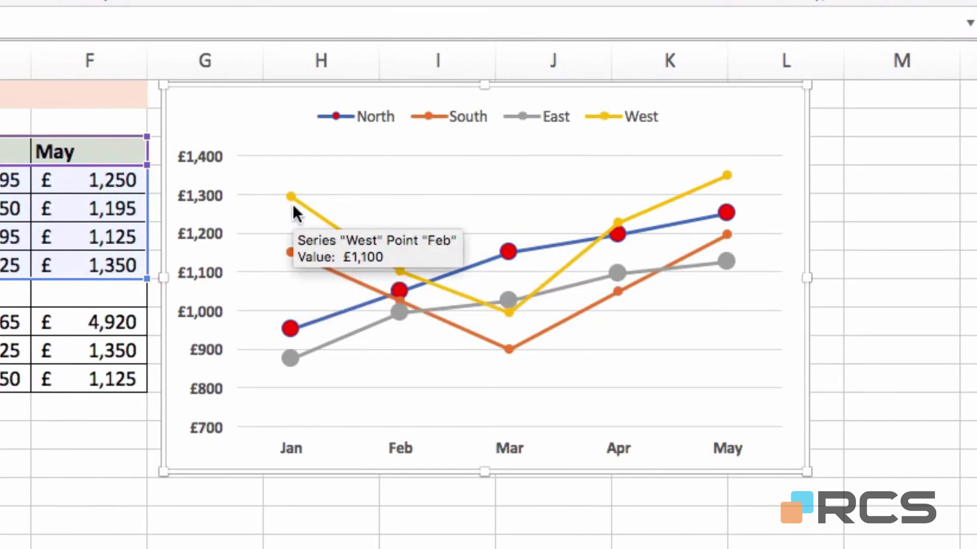
Give the West series built-in markers enlarged to size 10
double_click(330, 223)
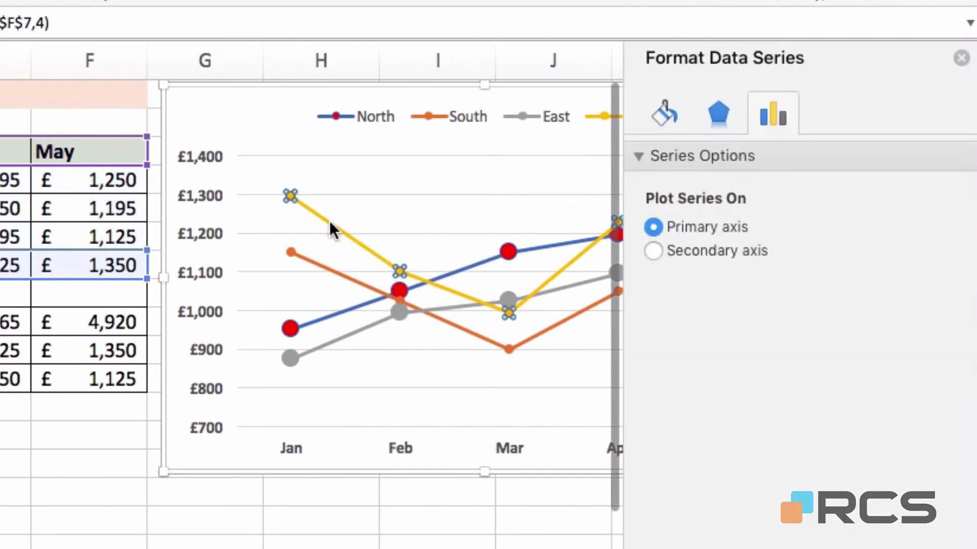
click(663, 116)
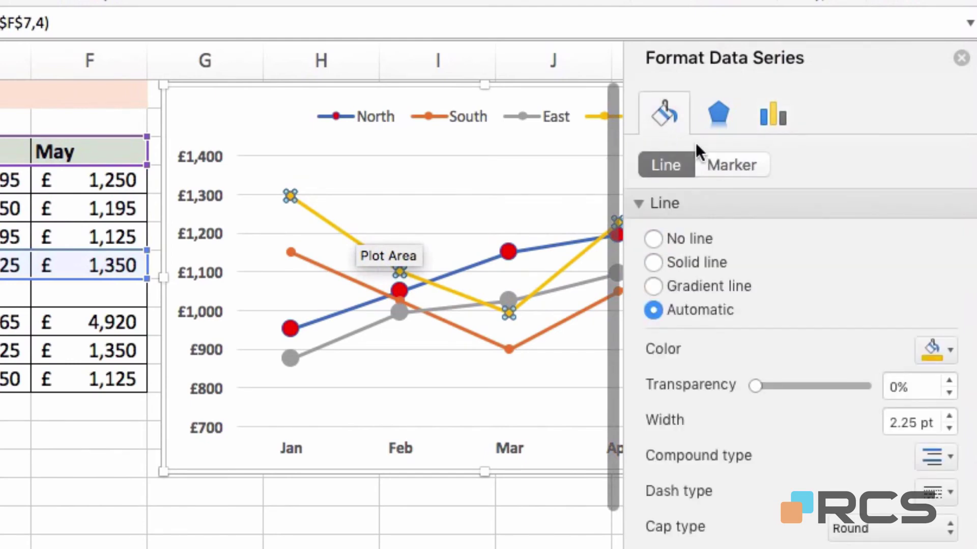
click(733, 165)
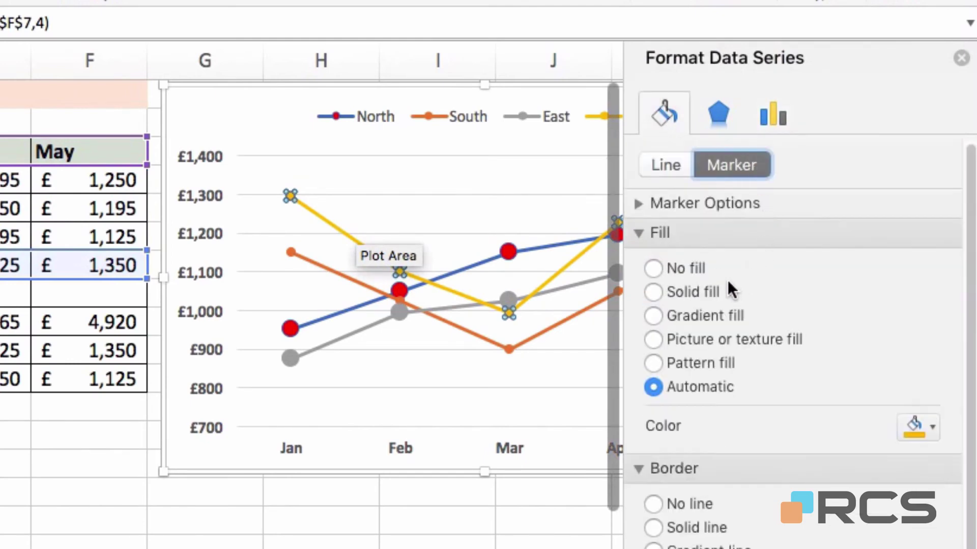
click(733, 203)
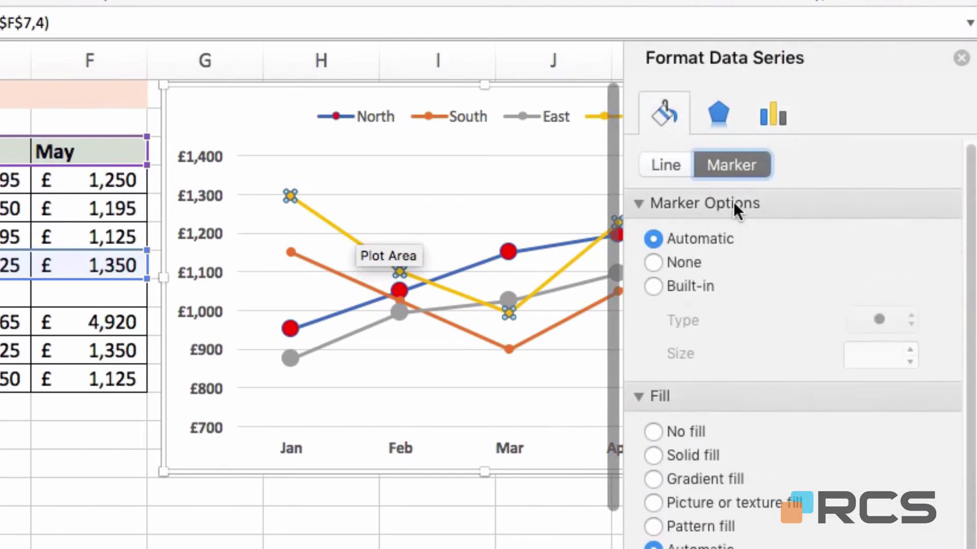
click(683, 286)
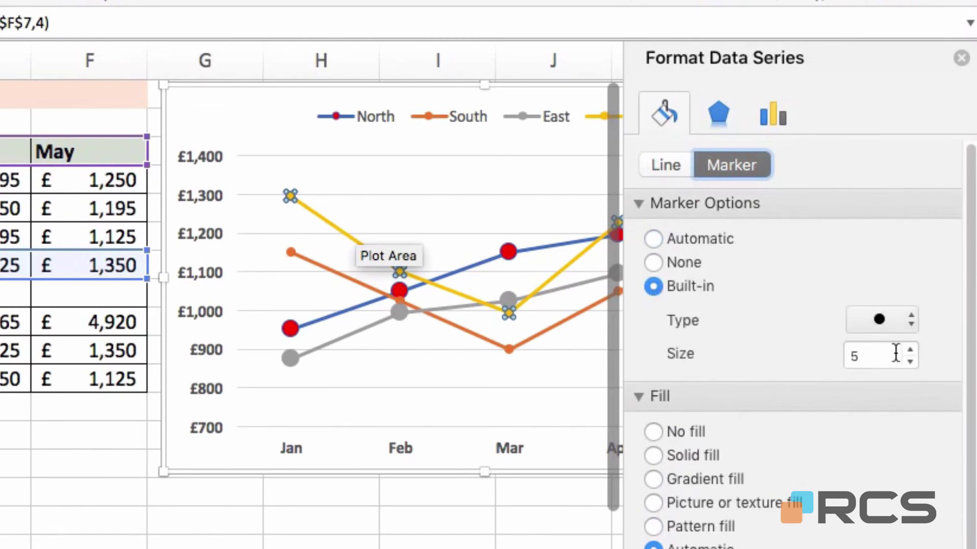
click(911, 351)
click(911, 350)
click(911, 350)
click(910, 351)
click(911, 350)
Make the West markers diamonds with a solid blue fill
click(913, 318)
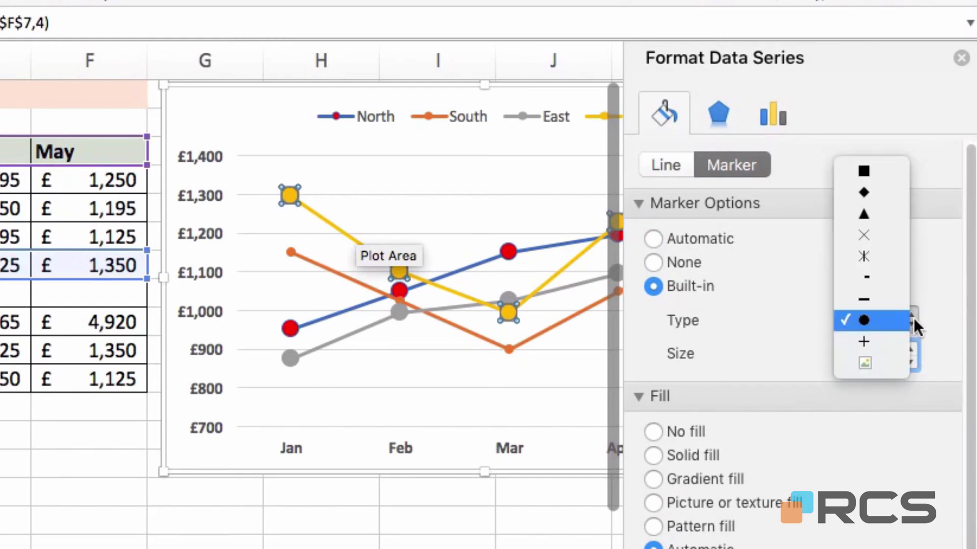
click(882, 195)
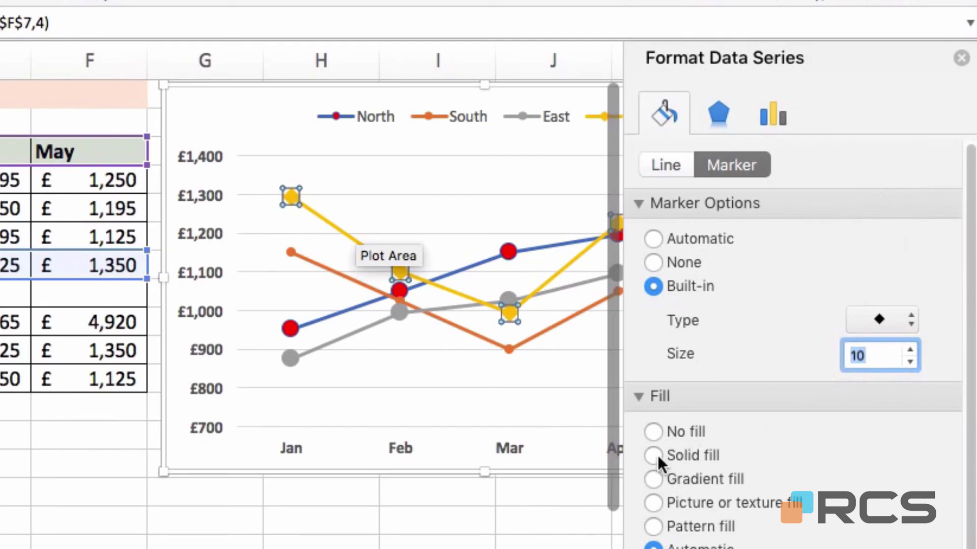
click(654, 455)
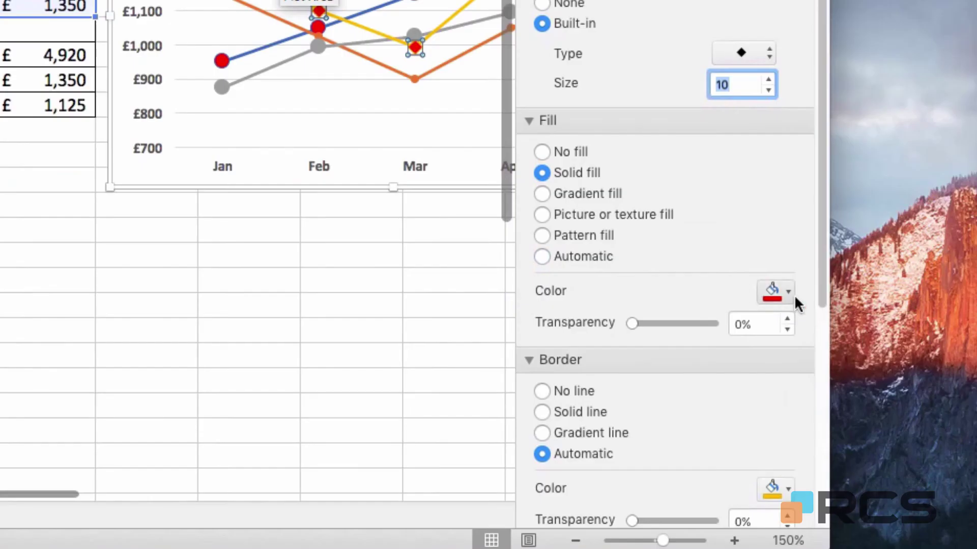
click(788, 299)
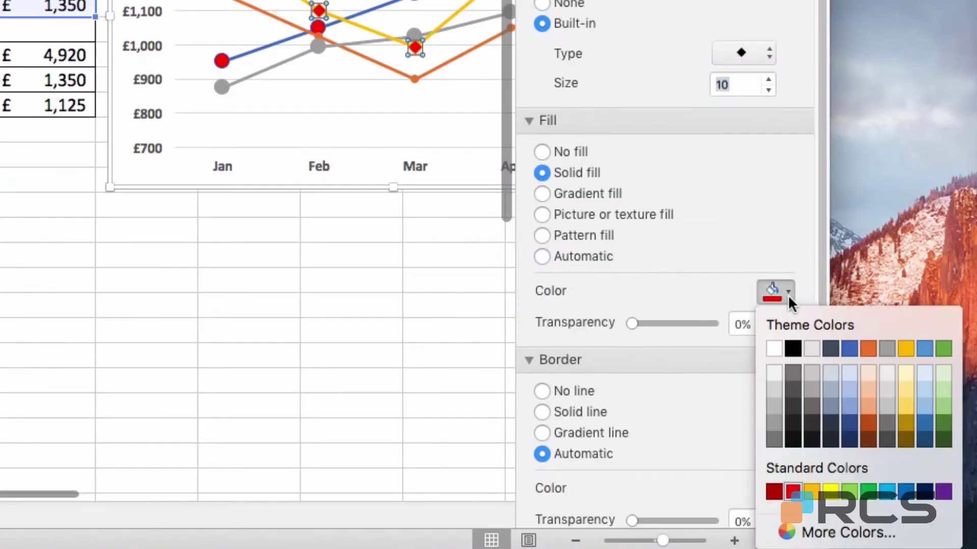
click(849, 349)
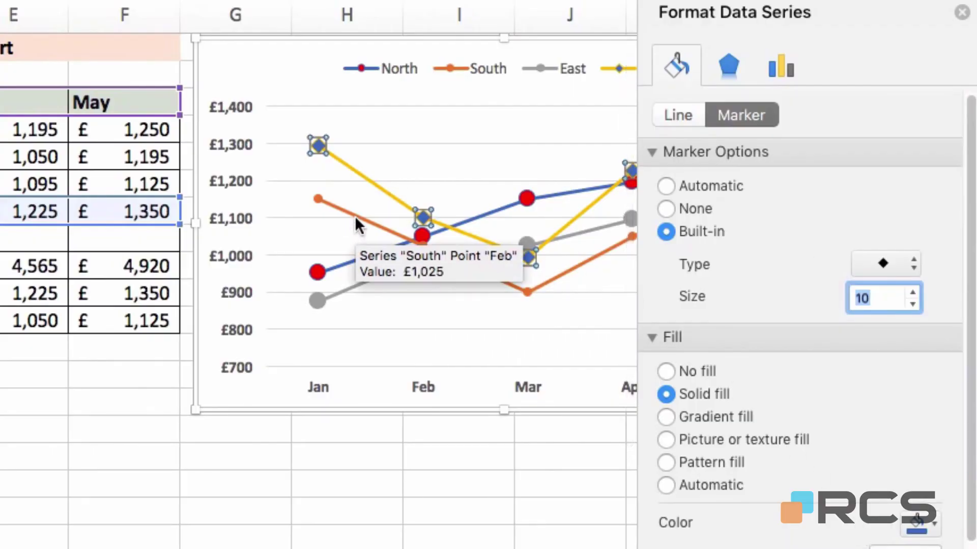
Give the South series built-in square markers at size 10
click(355, 215)
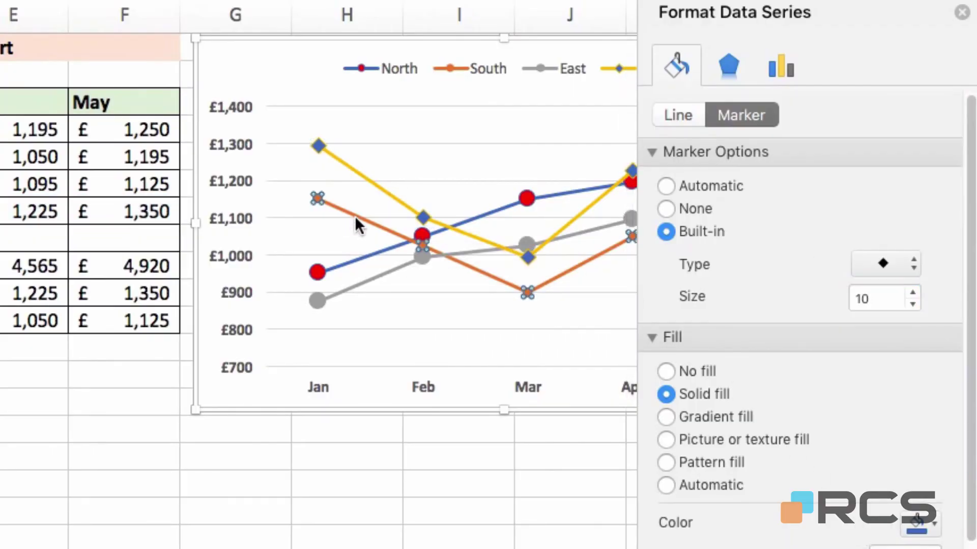
click(705, 232)
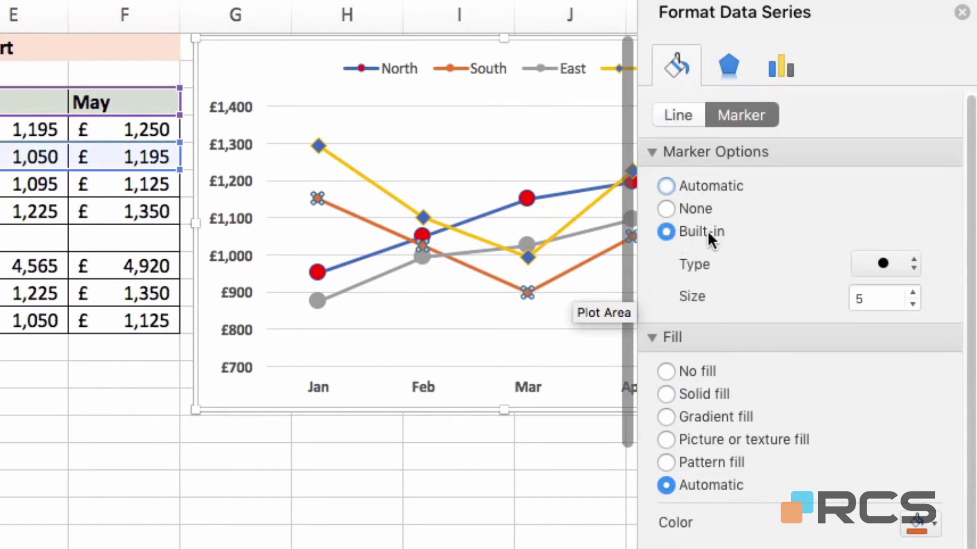
click(915, 264)
click(880, 121)
click(912, 293)
click(911, 293)
click(912, 293)
click(911, 293)
click(911, 293)
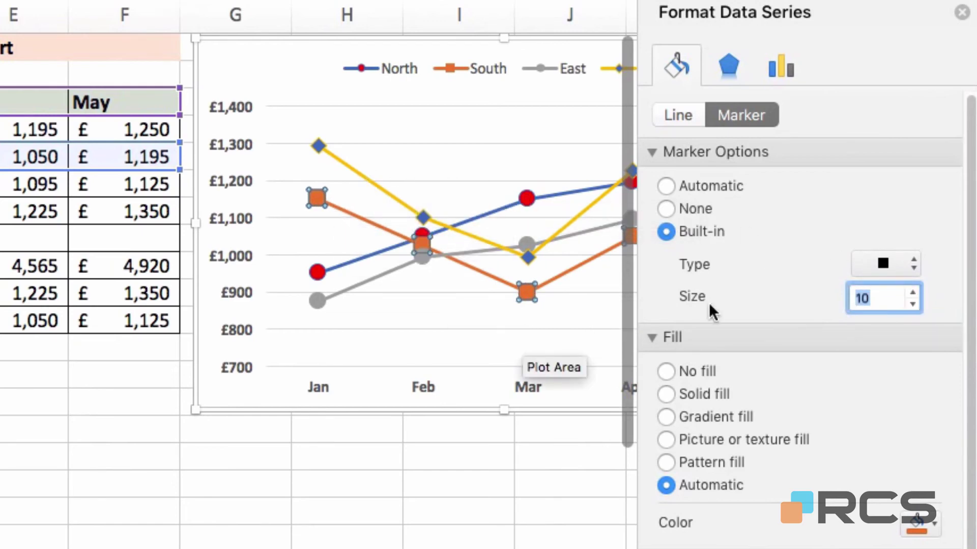
Close the Format Data Series pane and deselect the chart by clicking cell M4
click(962, 12)
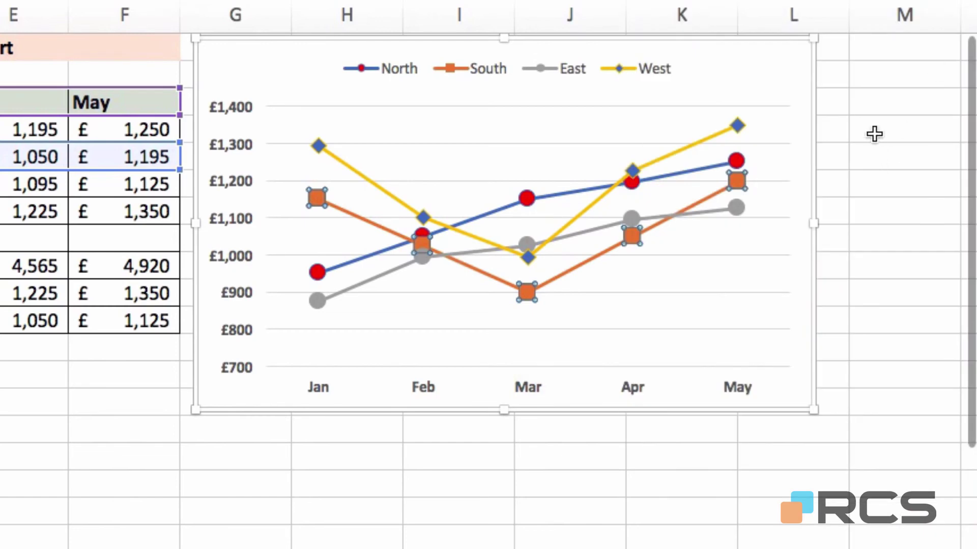
click(873, 108)
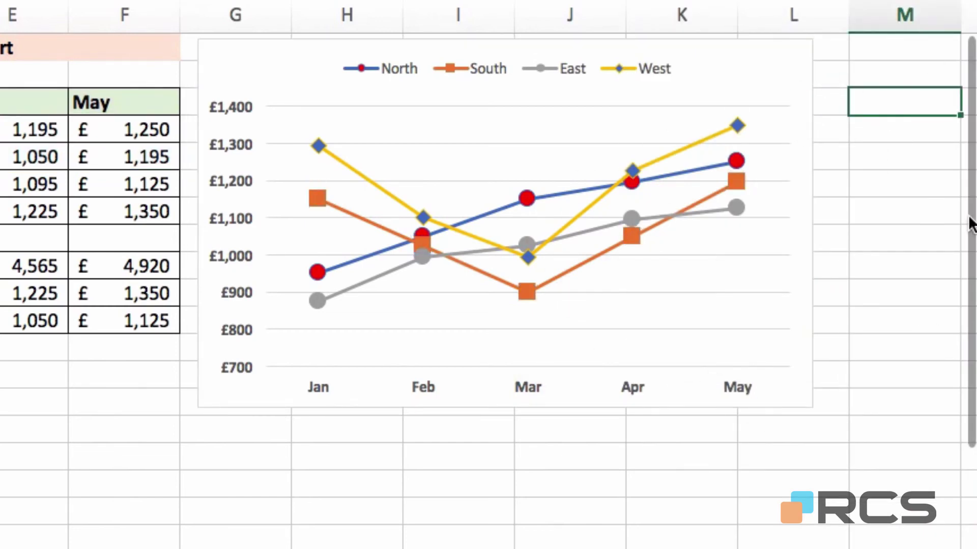
mouse_move(432, 235)
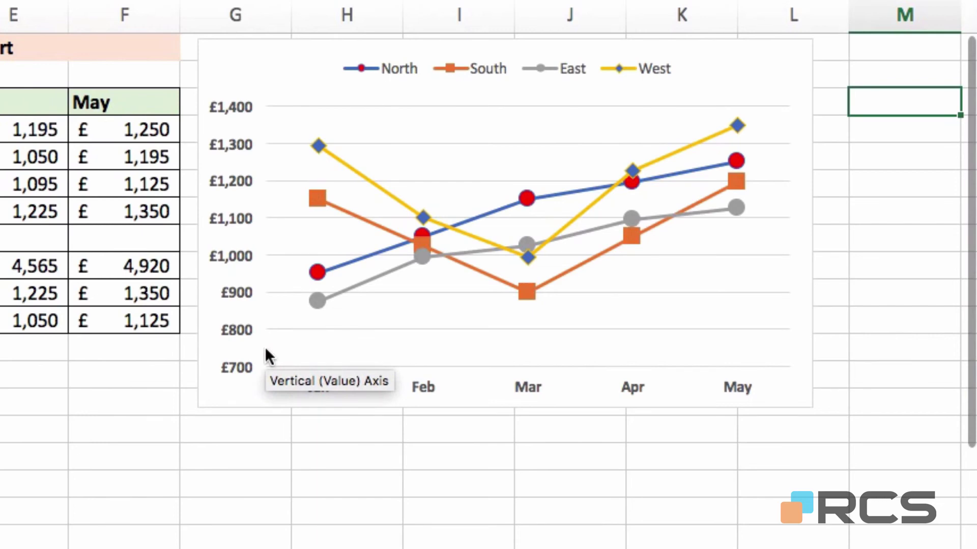
Set the vertical axis Bounds Minimum to 800 in the Format Axis pane
click(421, 128)
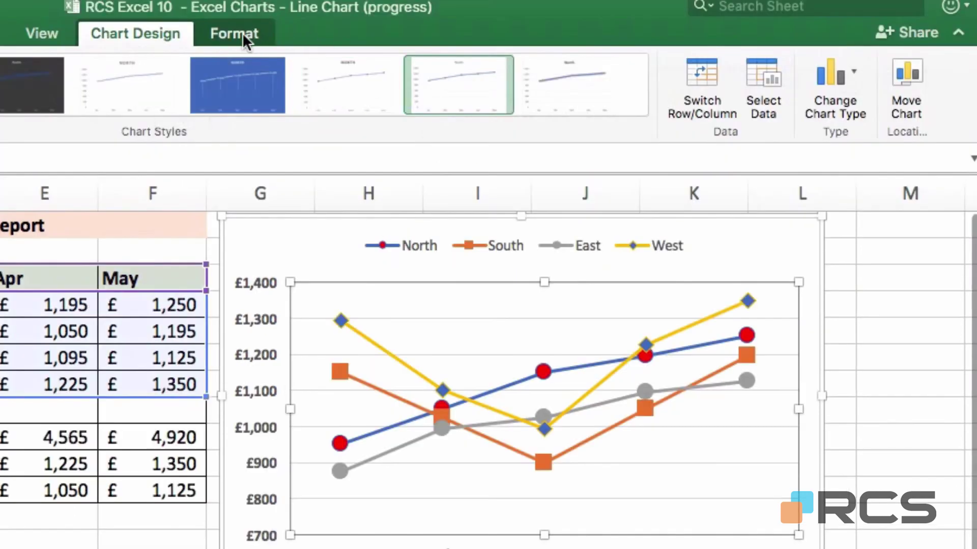
click(242, 33)
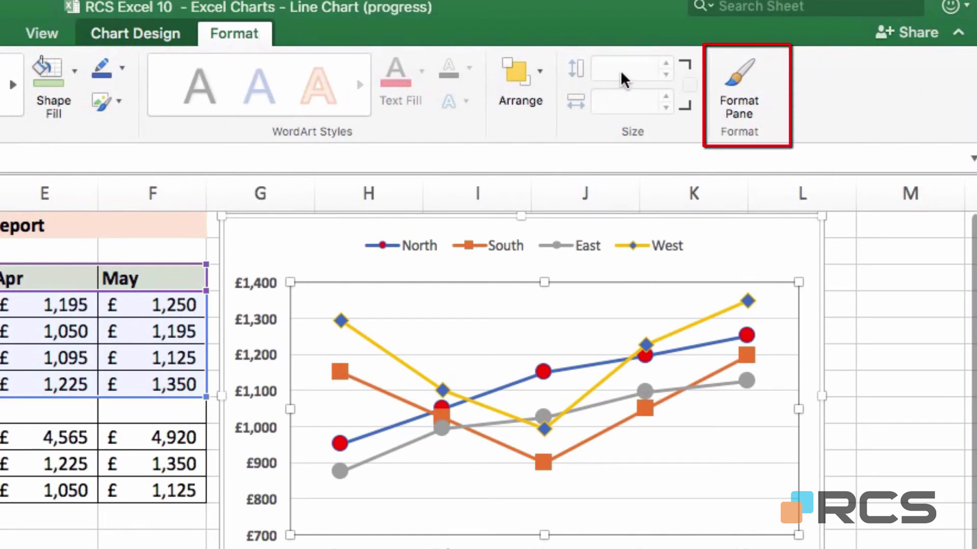
click(749, 94)
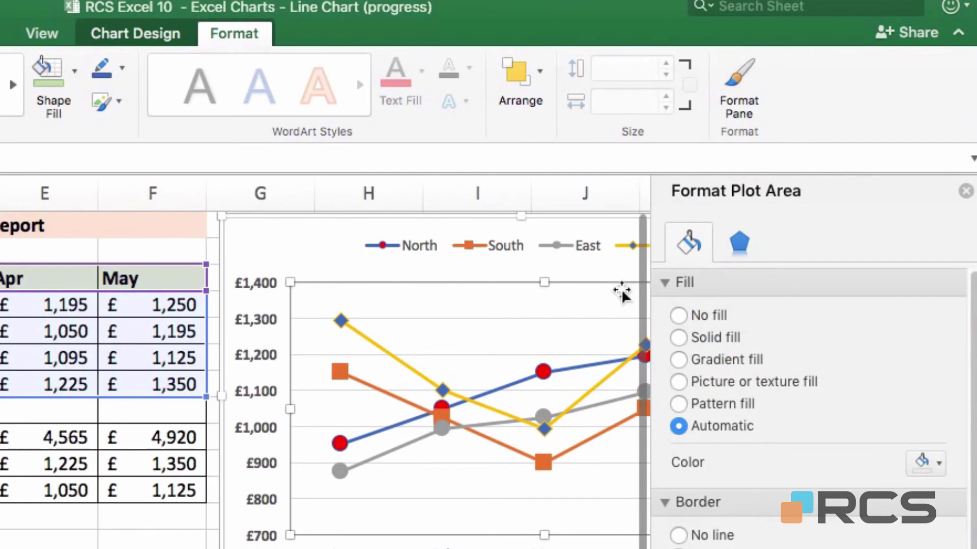
click(249, 370)
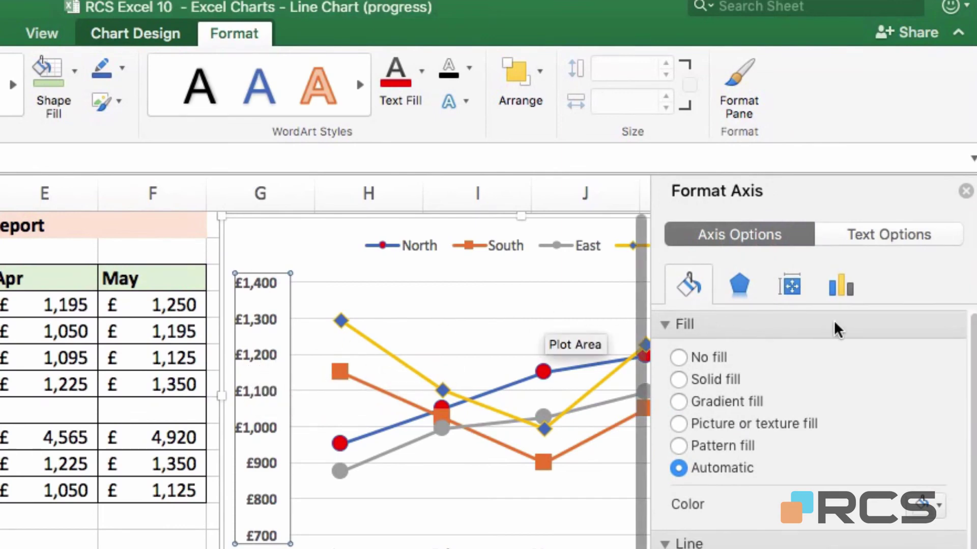
click(842, 288)
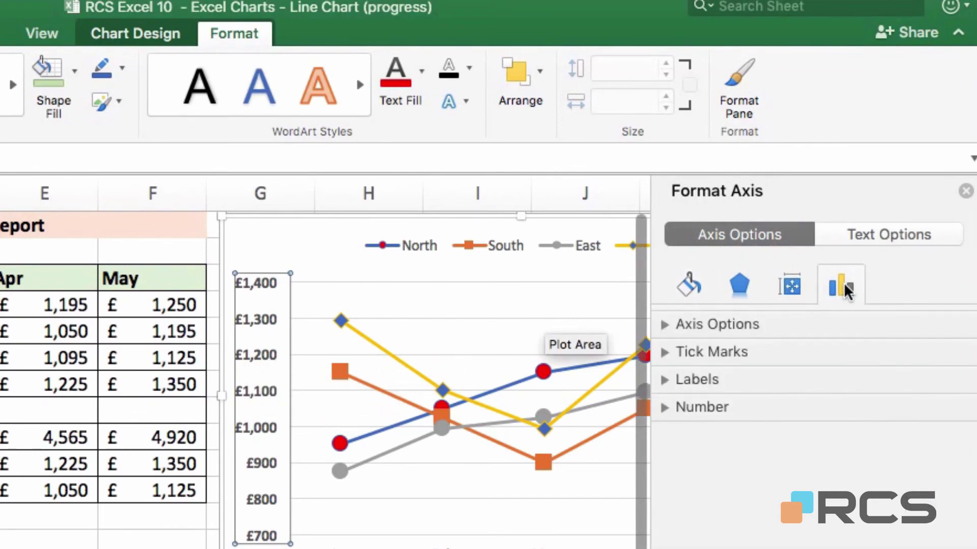
click(700, 326)
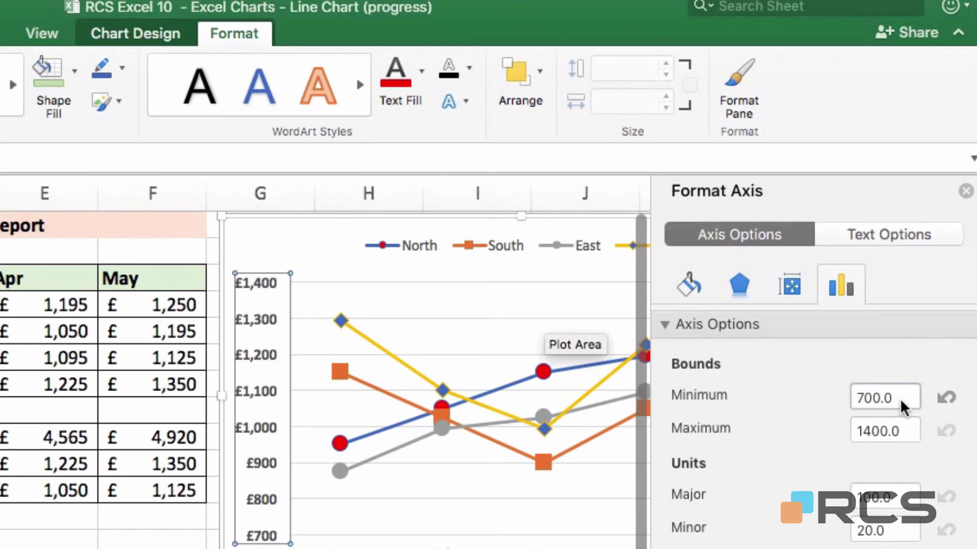
click(843, 401)
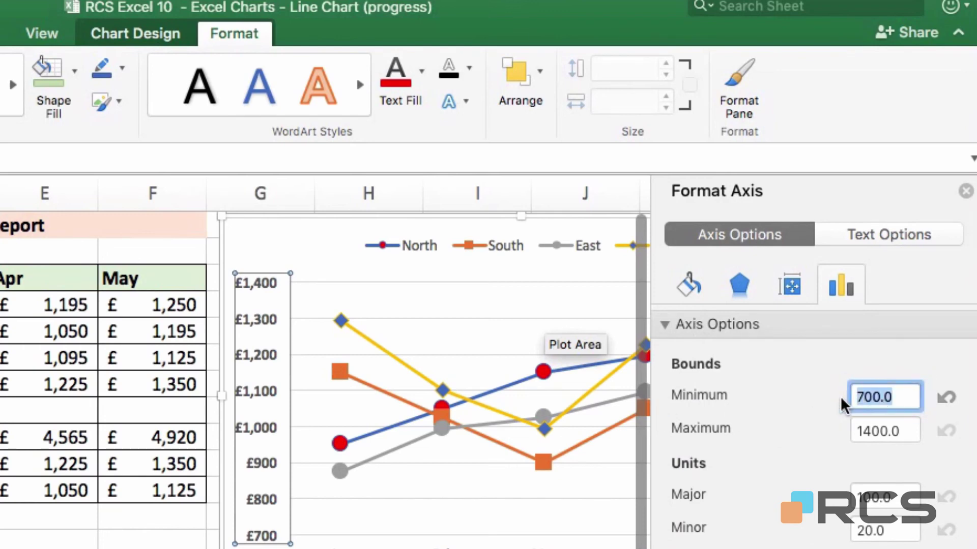
text(800)
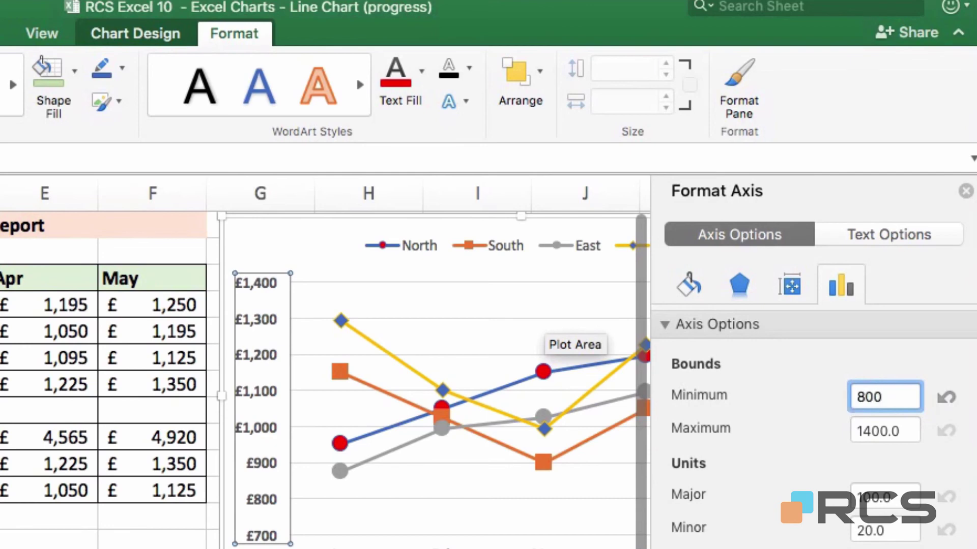
key(Return)
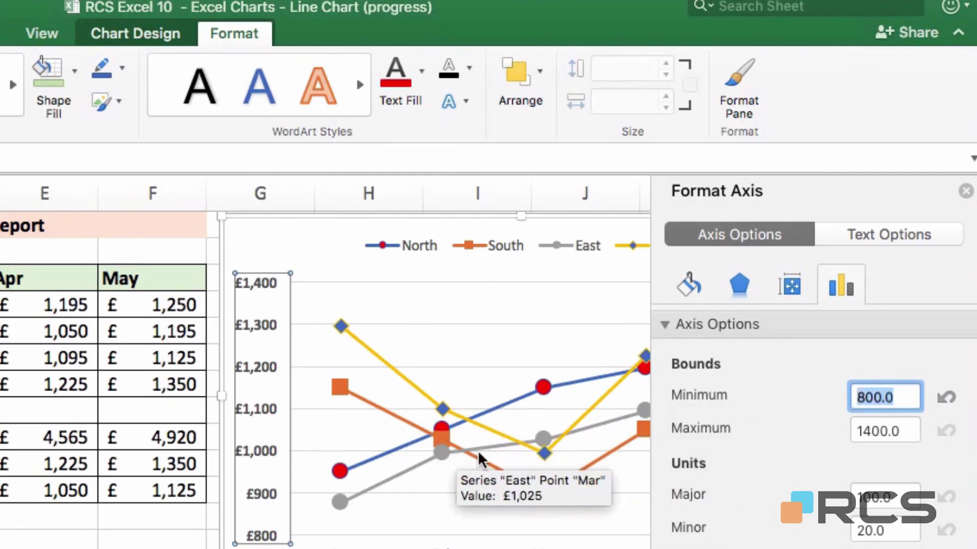
Change the South markers to circles and reduce their size to 7
click(345, 393)
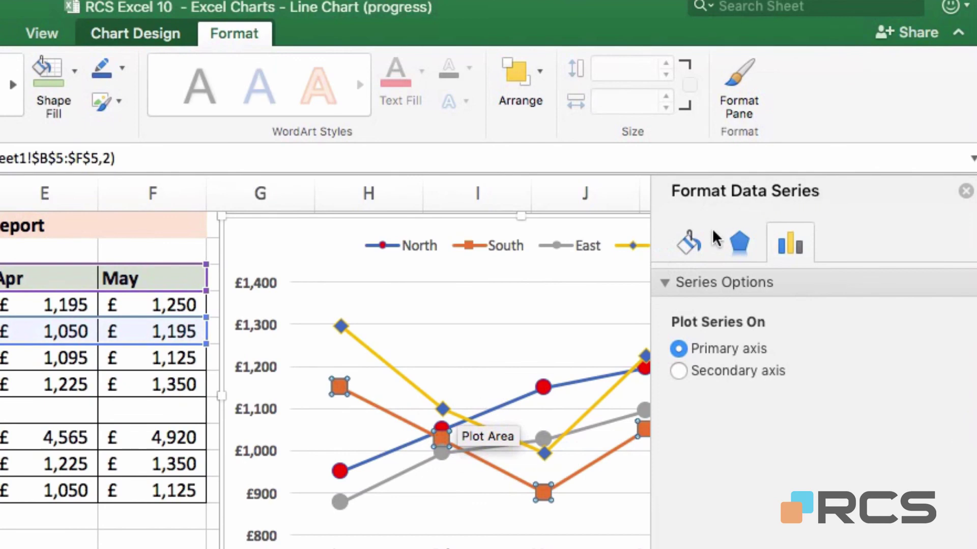
click(691, 243)
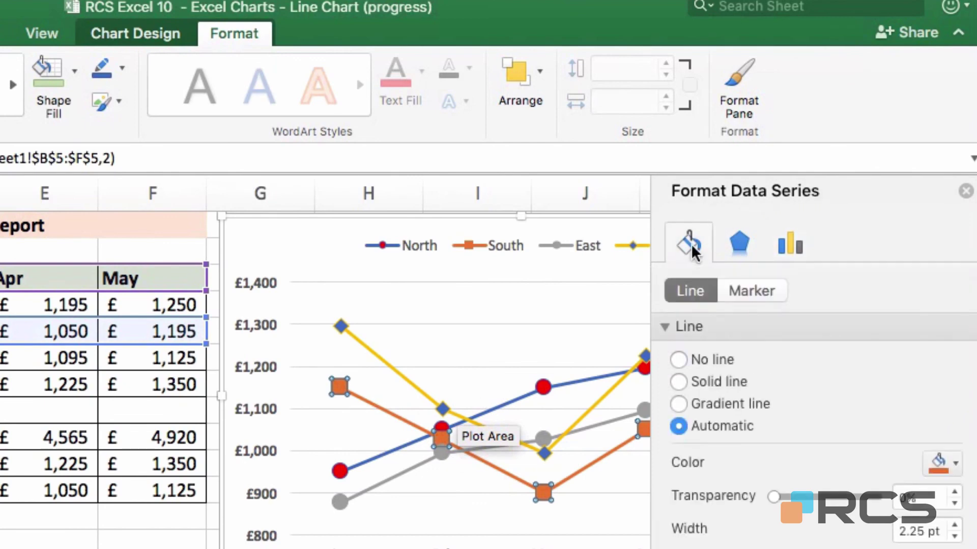
click(753, 285)
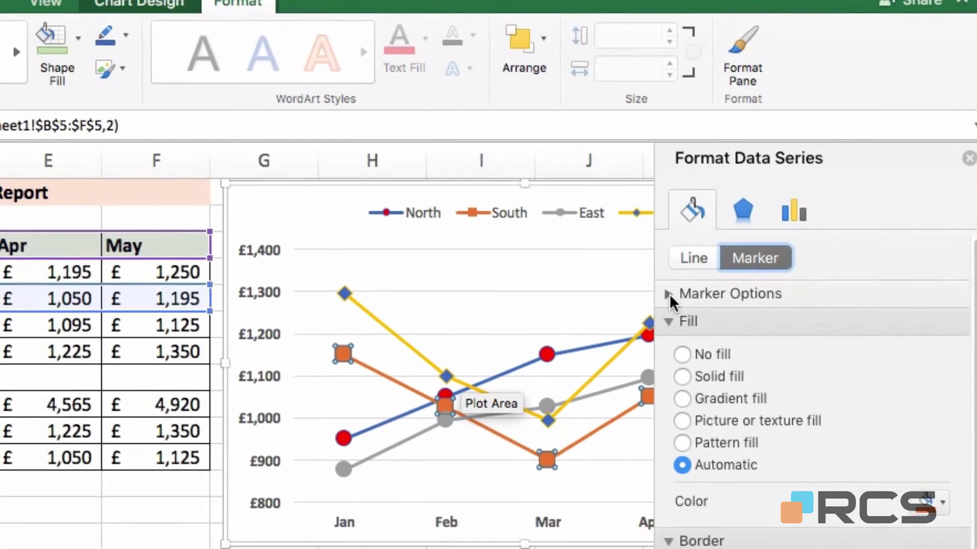
click(669, 294)
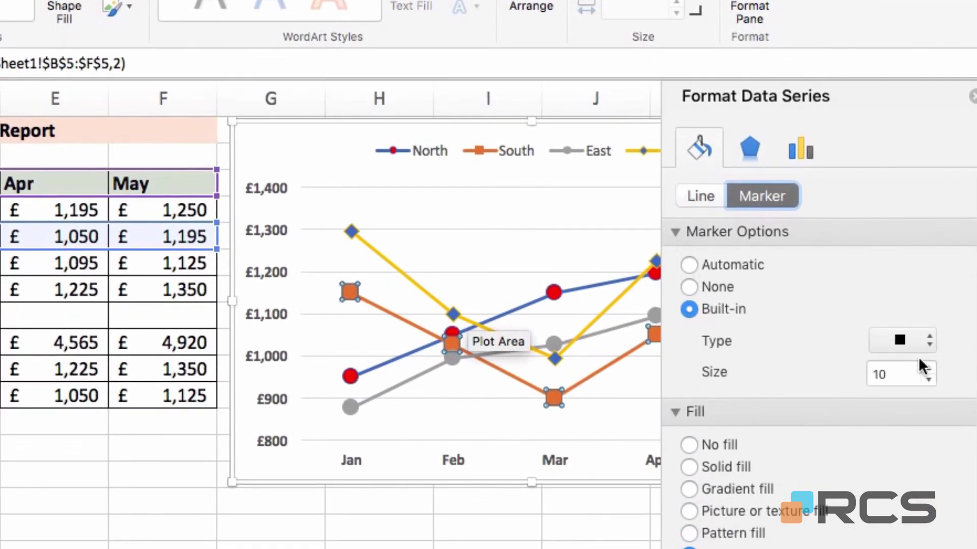
click(929, 340)
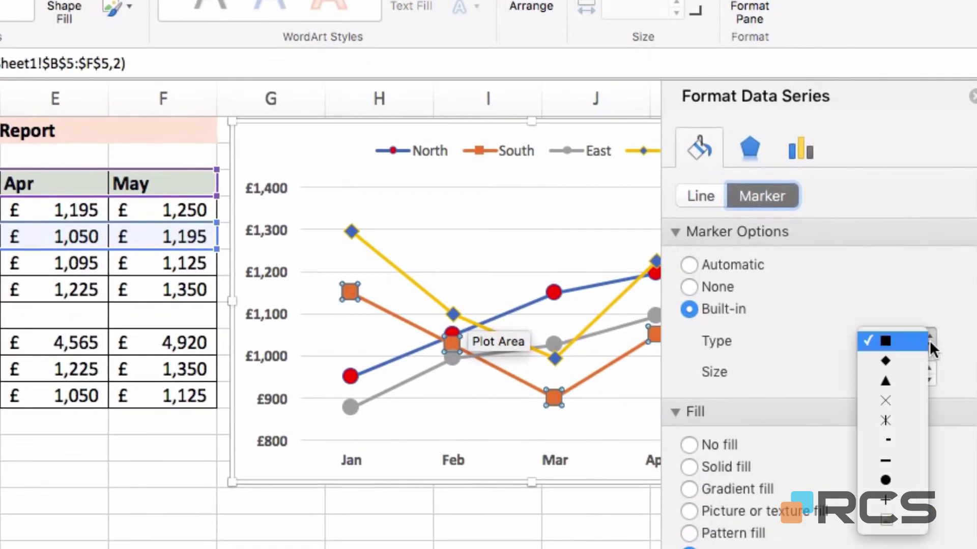
click(895, 478)
double_click(914, 376)
click(927, 380)
click(926, 381)
click(926, 380)
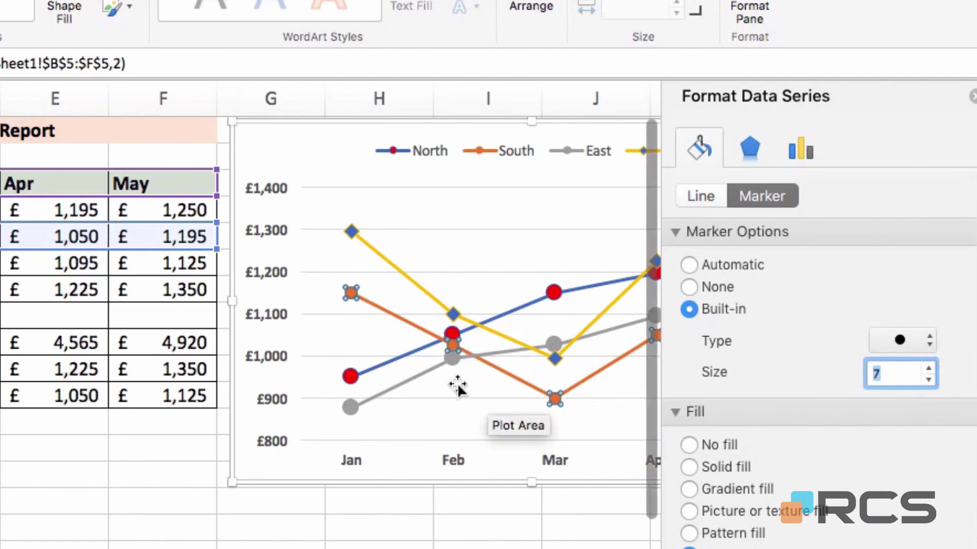
Shrink the East and North markers to size 7, then close the pane and deselect
click(429, 370)
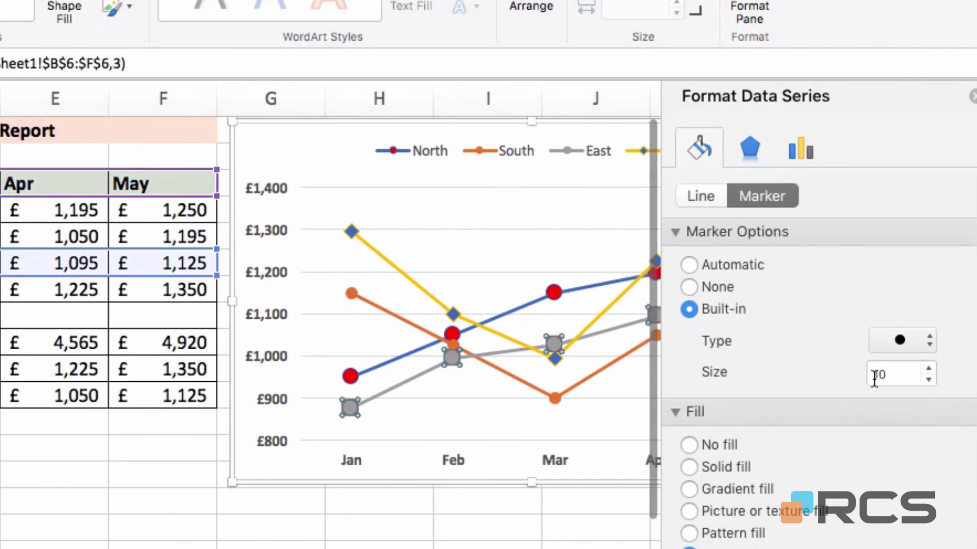
click(929, 380)
click(929, 379)
click(931, 380)
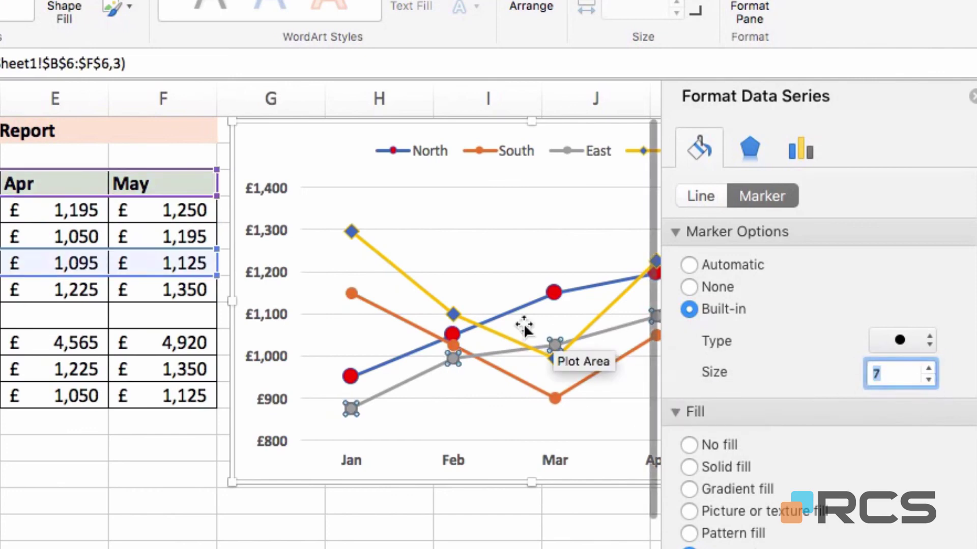
click(520, 308)
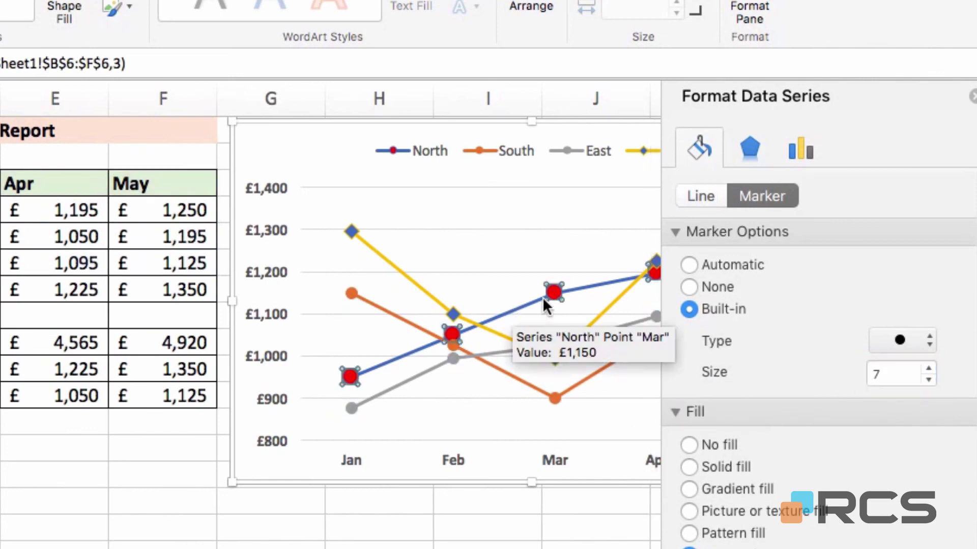
click(929, 379)
click(929, 380)
click(929, 379)
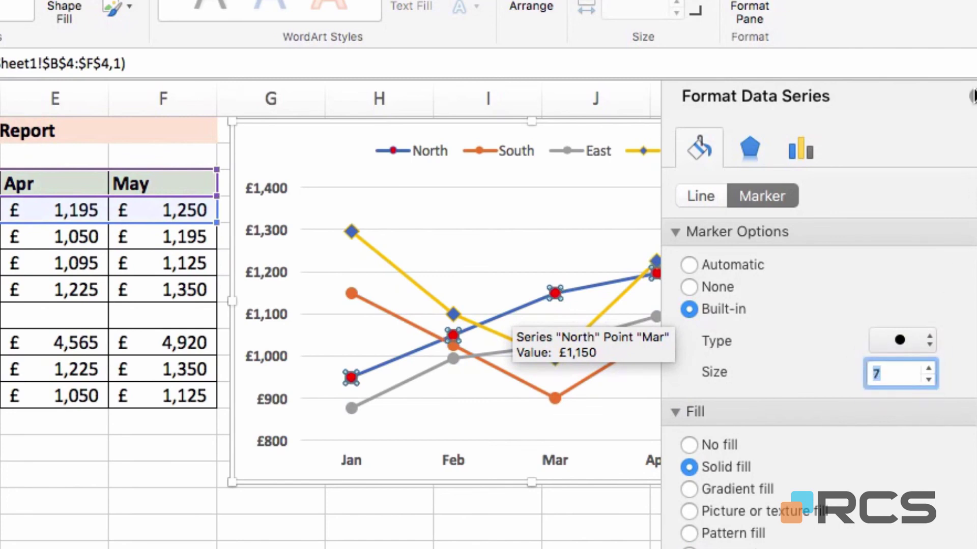
click(972, 97)
click(908, 206)
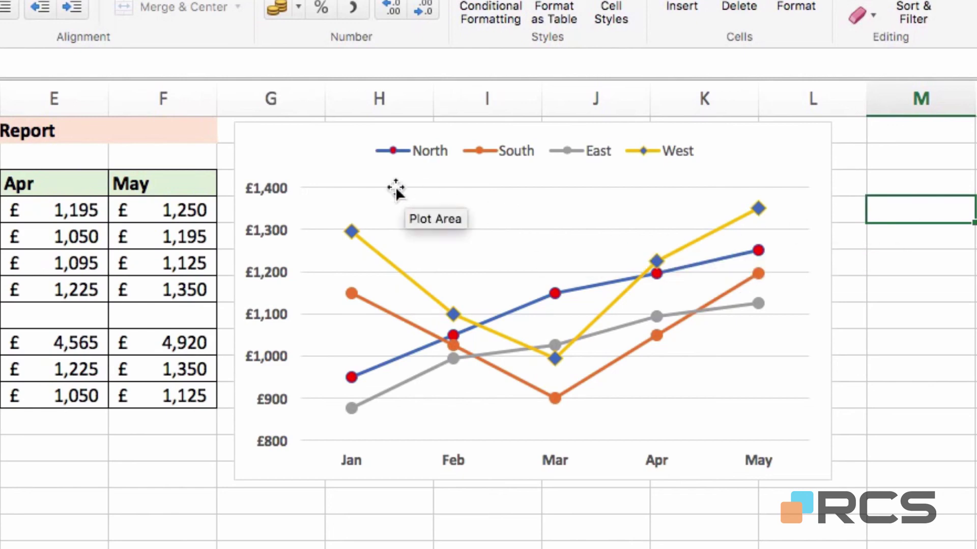
Move the chart right to column H and enter the heading June in G3
drag(295, 130, 353, 148)
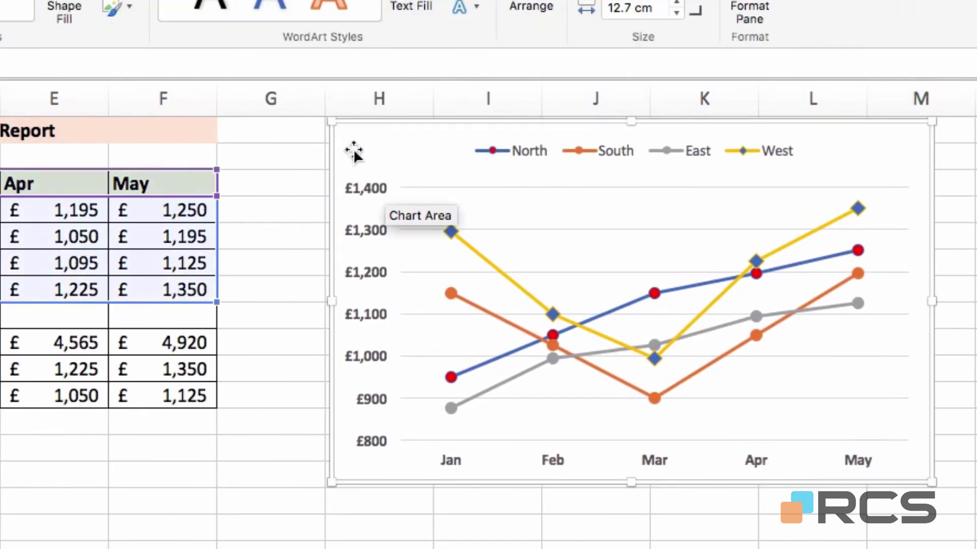
click(284, 183)
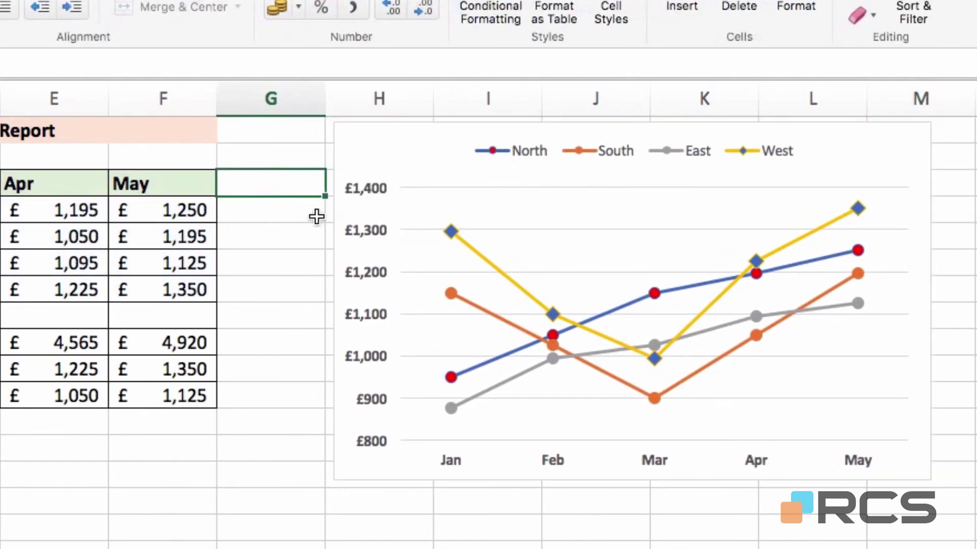
text(June)
key(Return)
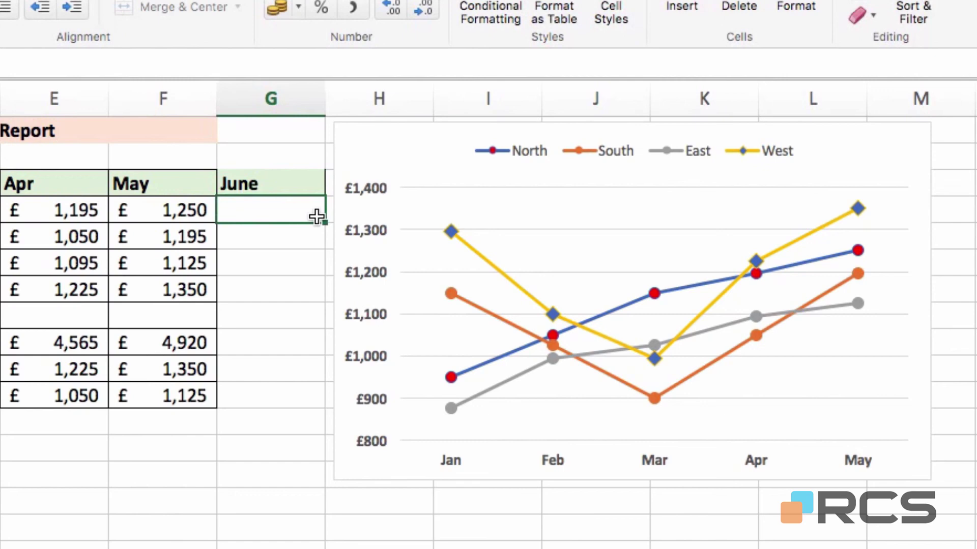
Enter June sales 1150, 1095, 1050 and 1195 in G4:G7
text(1150)
key(Return)
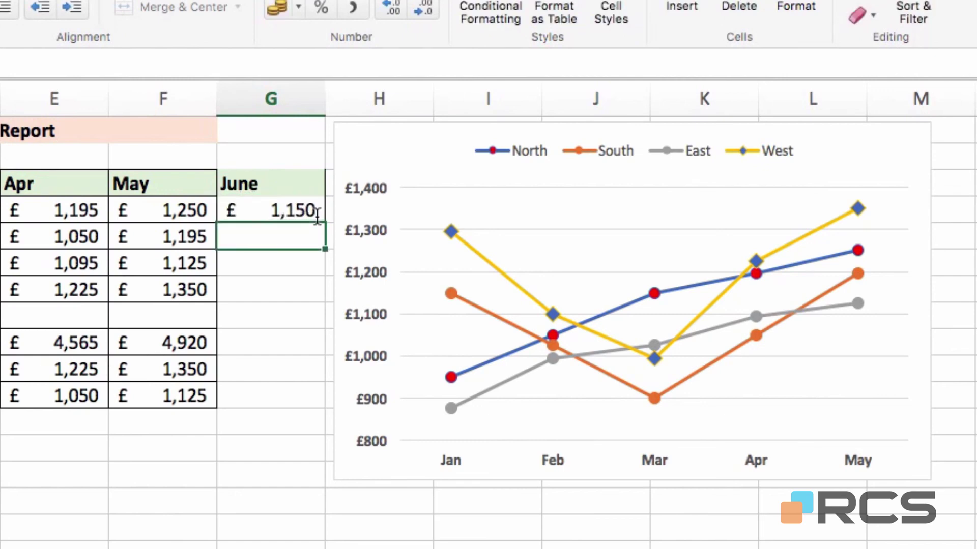
text(1095)
key(Return)
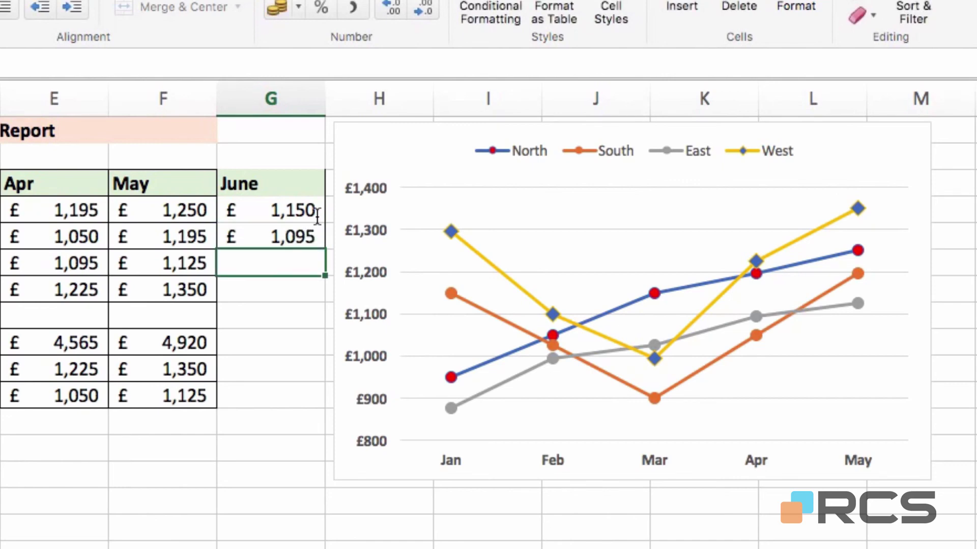
text(1050)
key(Return)
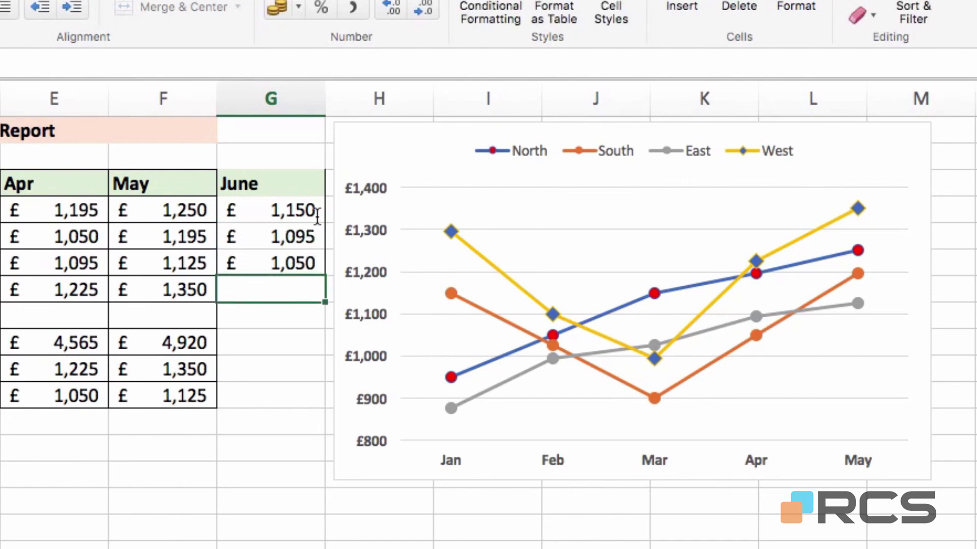
text(1195)
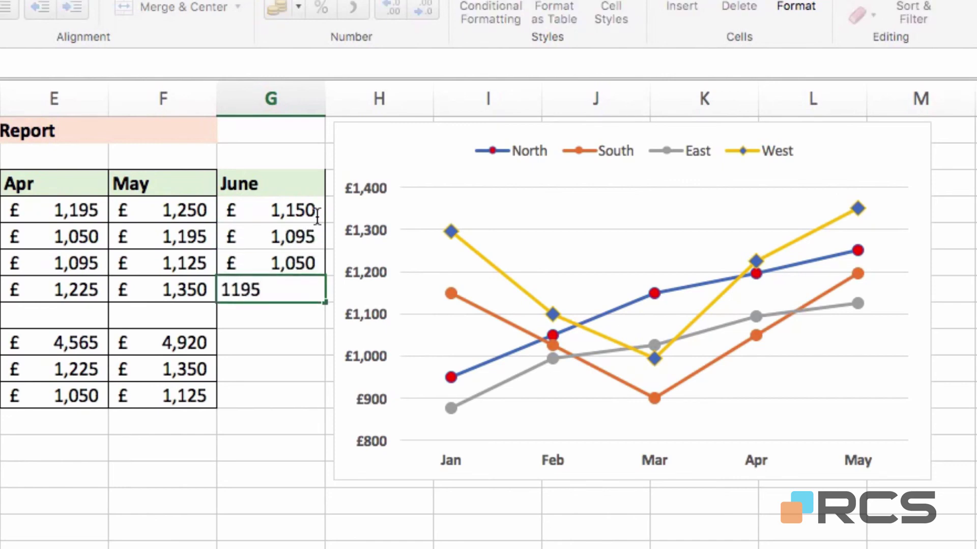
key(Return)
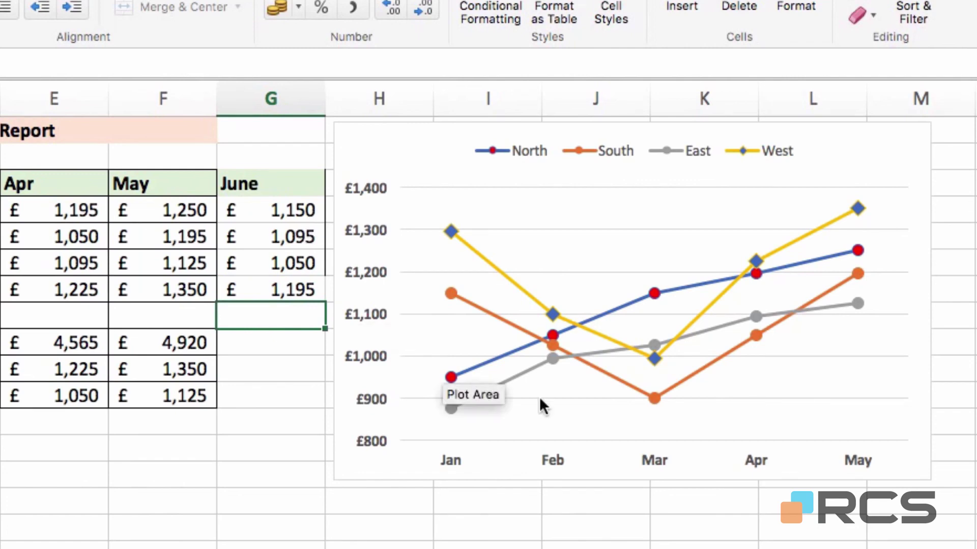
Drag the chart's source range from column F to G so each line includes June
click(639, 211)
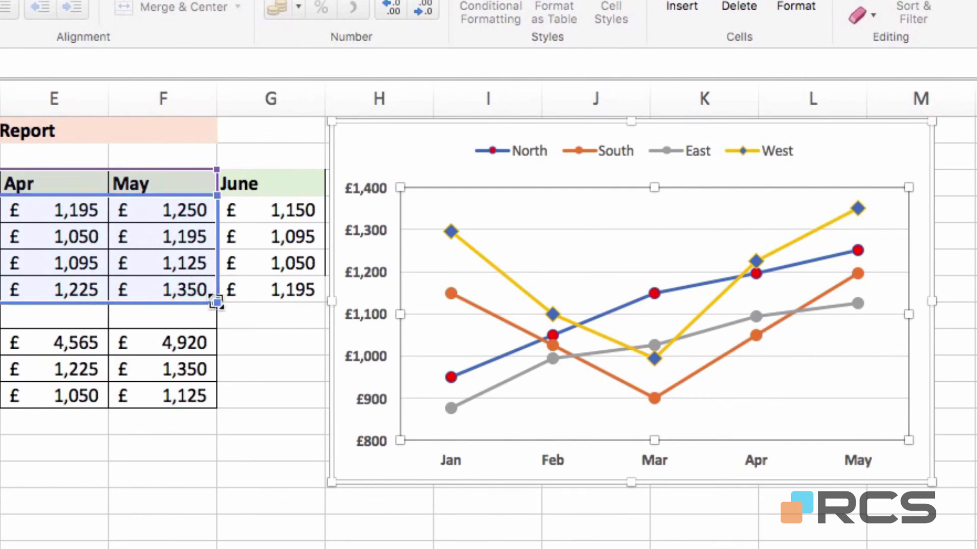
drag(216, 302, 308, 297)
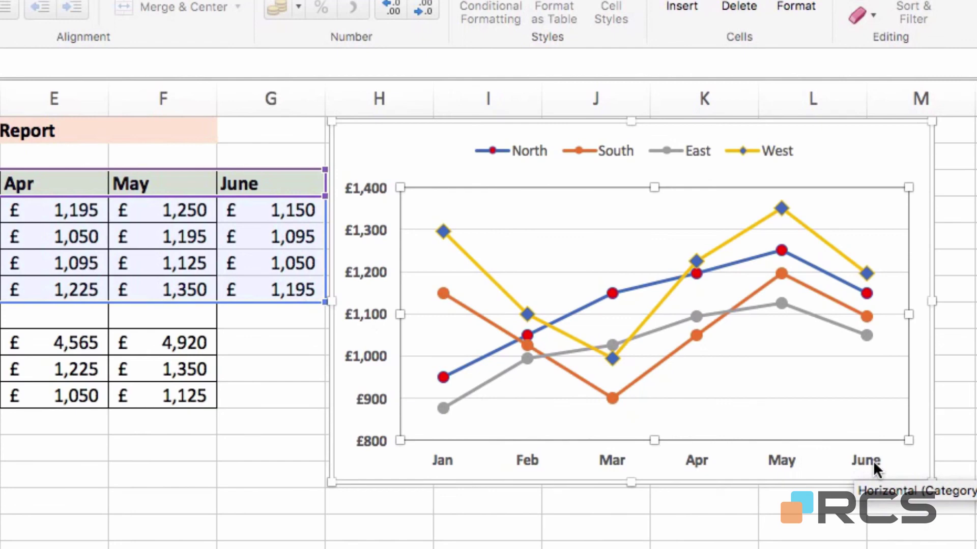
mouse_move(866, 340)
mouse_move(866, 317)
click(275, 344)
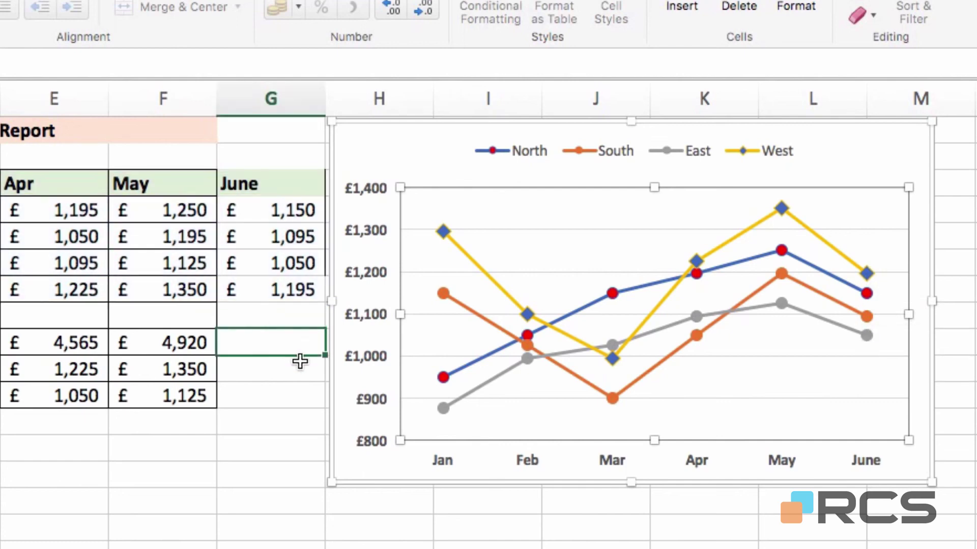